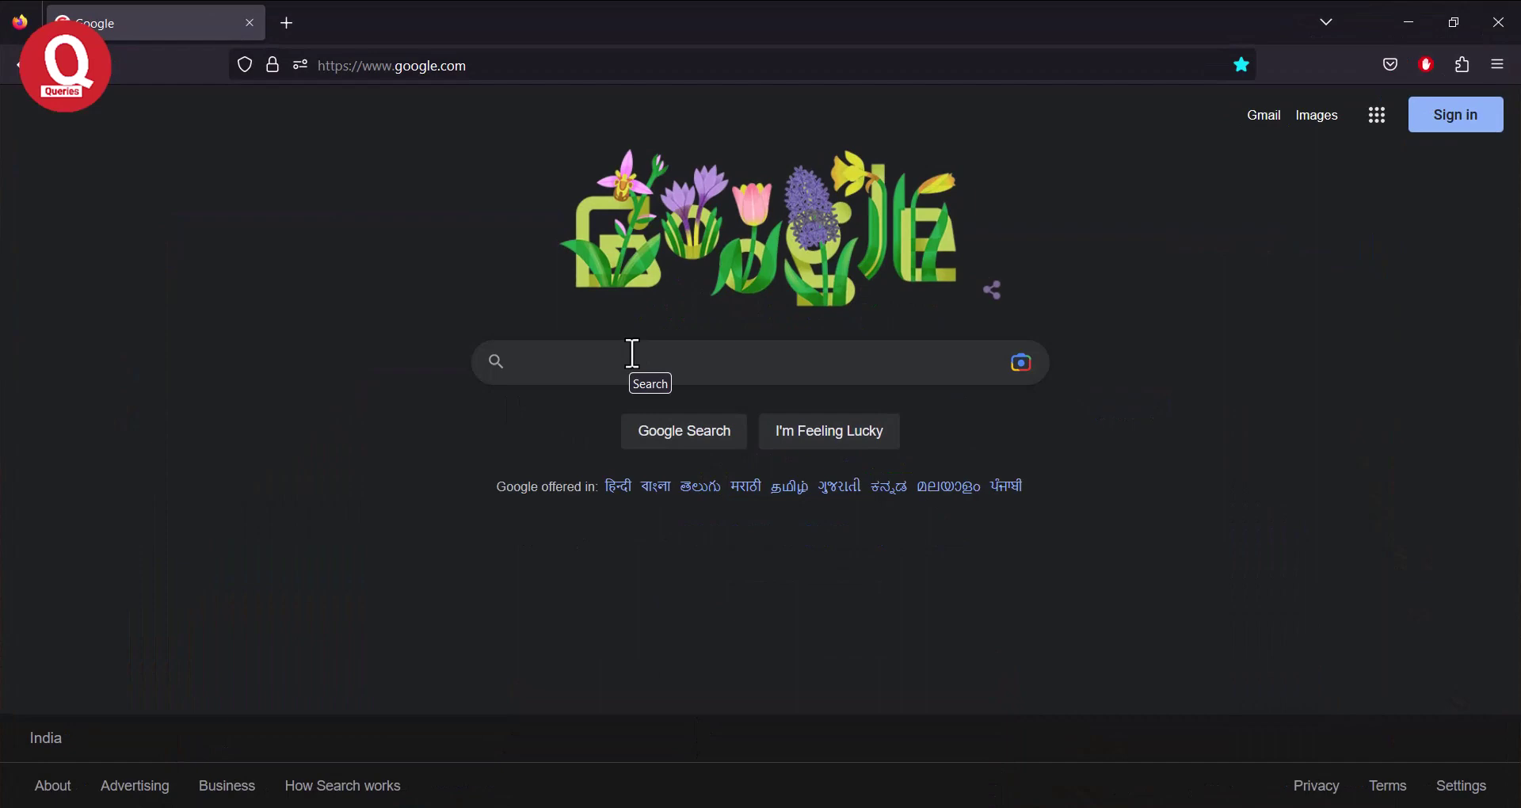
Step: Search Google for "income tax" and open the Income Tax Department's e-Filing home page from the results
click(633, 354)
text(income tax)
key(Return)
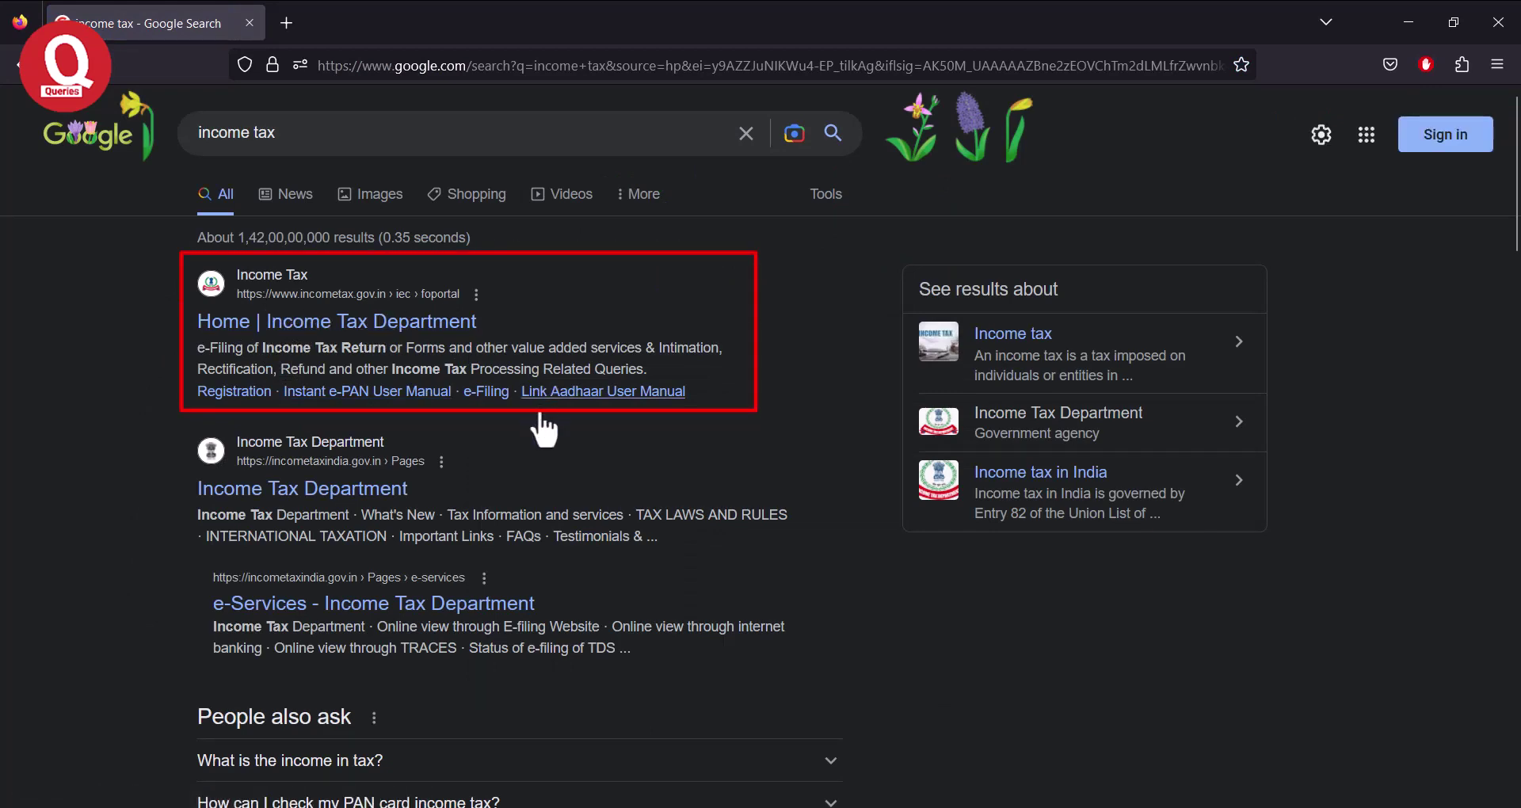
click(389, 331)
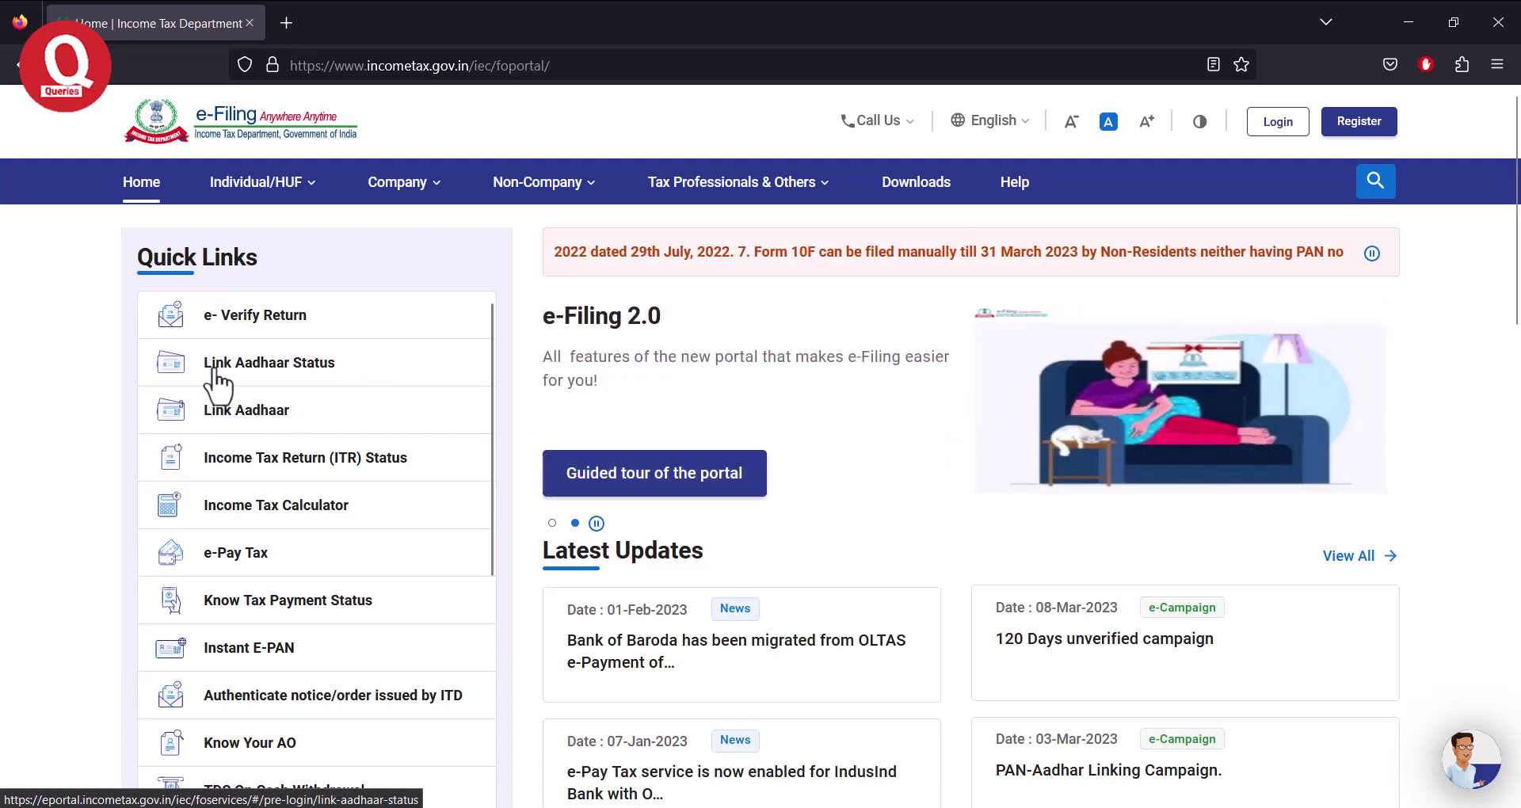
Step: Check the Link Aadhaar Status for the PAN and Aadhaar number, and follow the link to the Link Aadhaar form
click(319, 363)
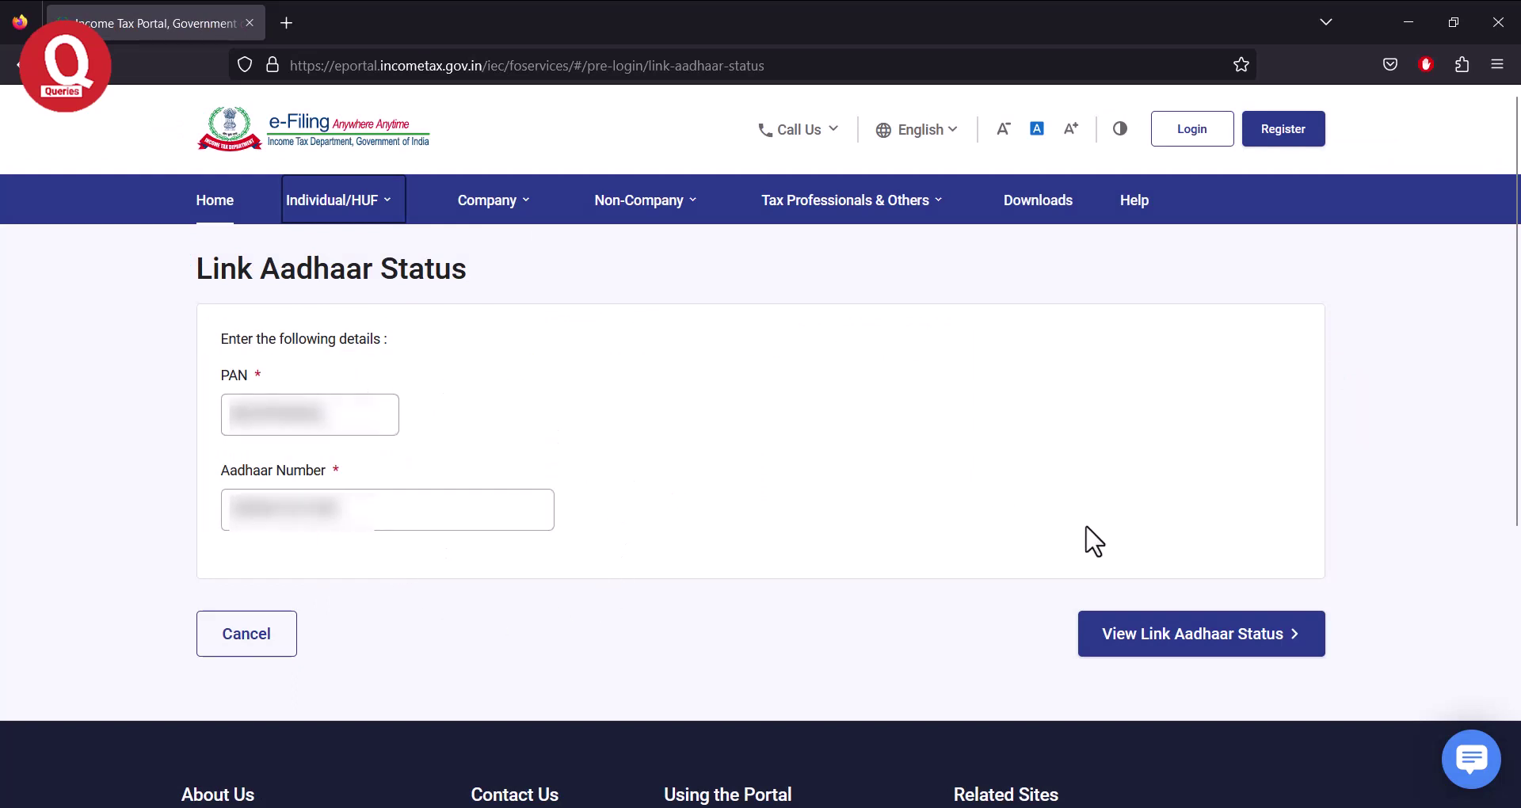
click(1183, 658)
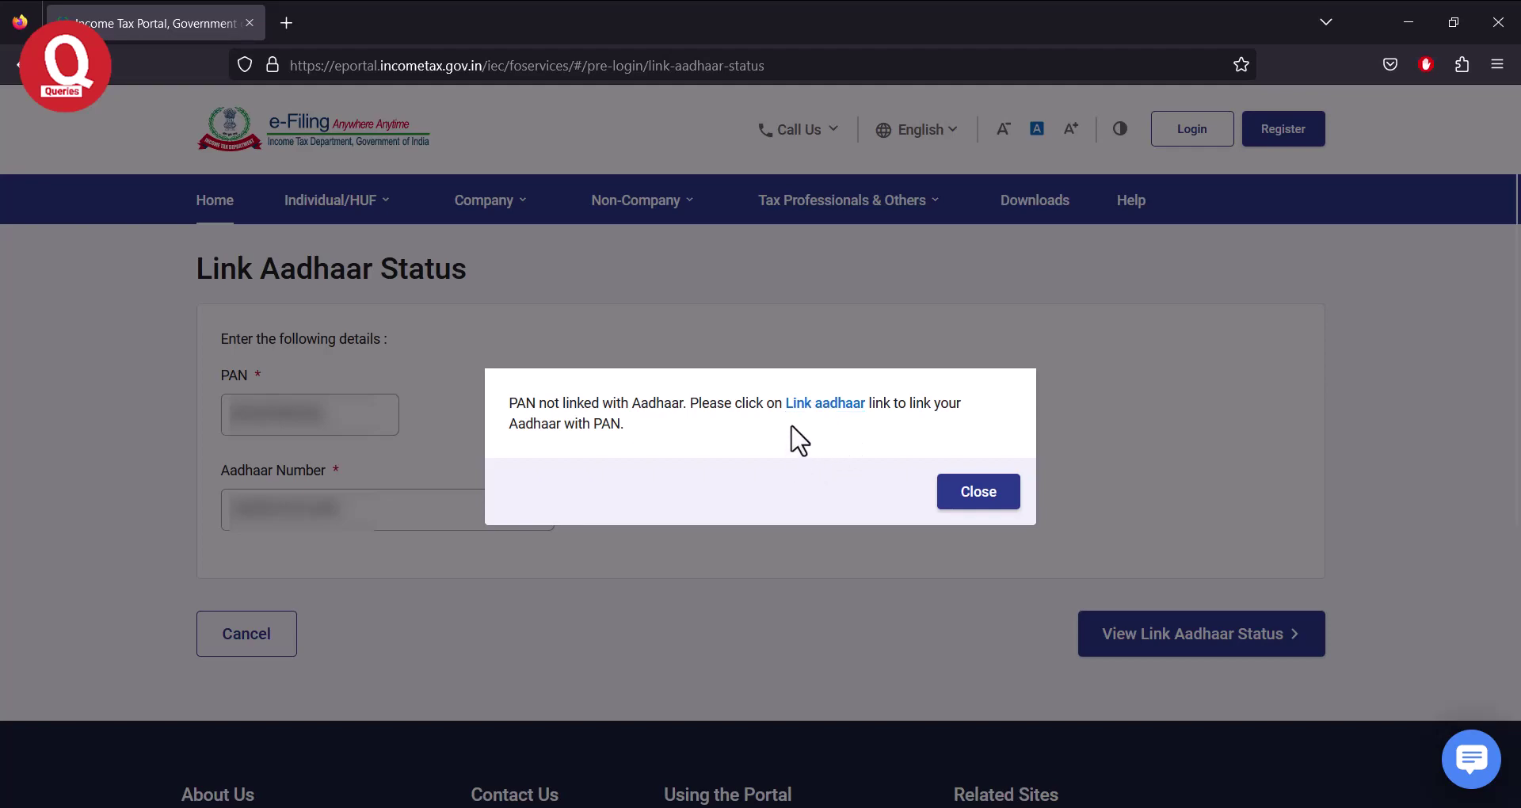
click(832, 406)
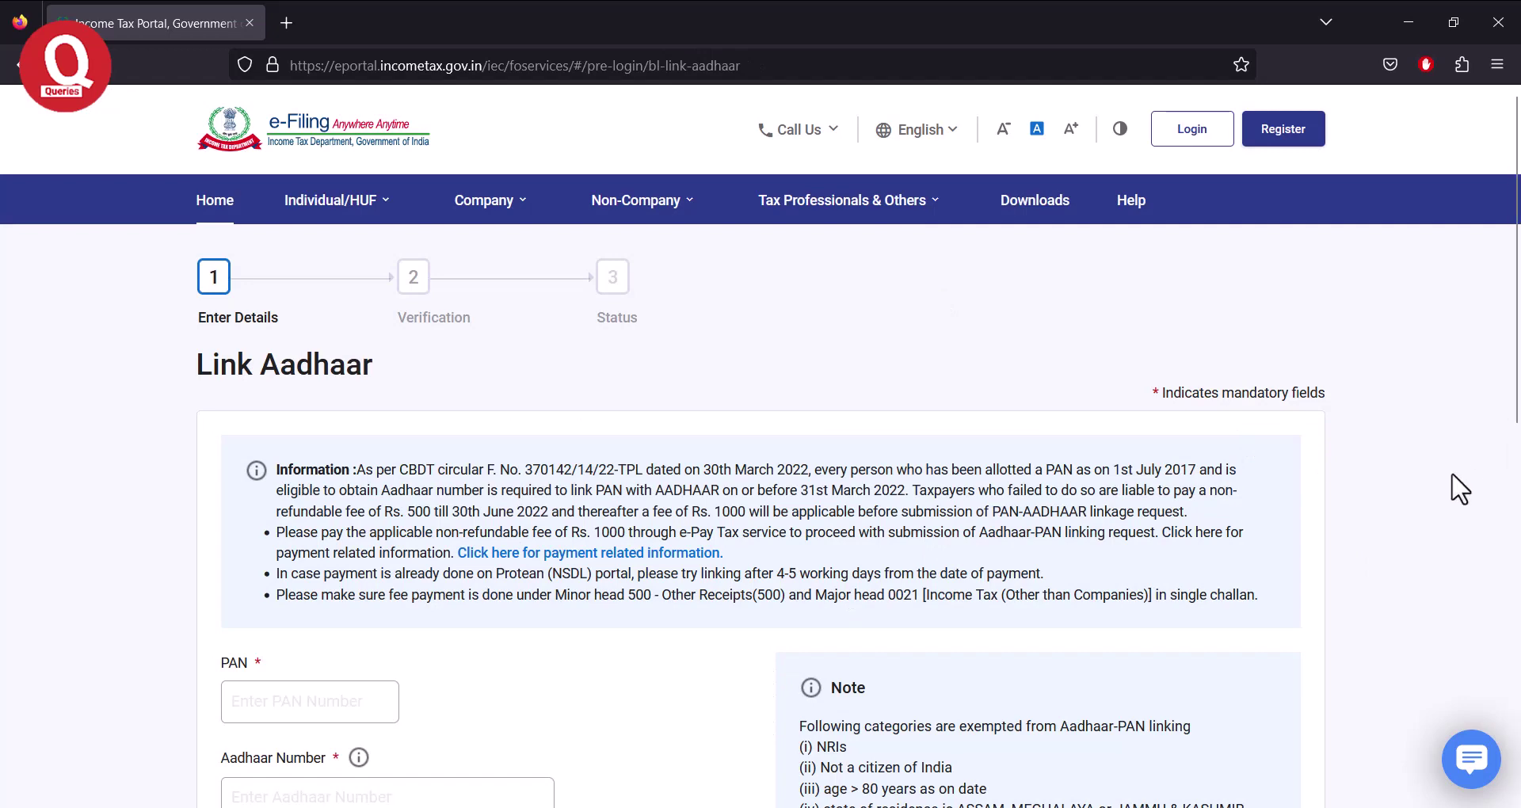
Step: Fill in the PAN and Aadhaar number on the Link Aadhaar form, validate them, and continue to pay through e-Pay Tax
scroll(1460, 490, down, 2)
scroll(1460, 490, down, 2)
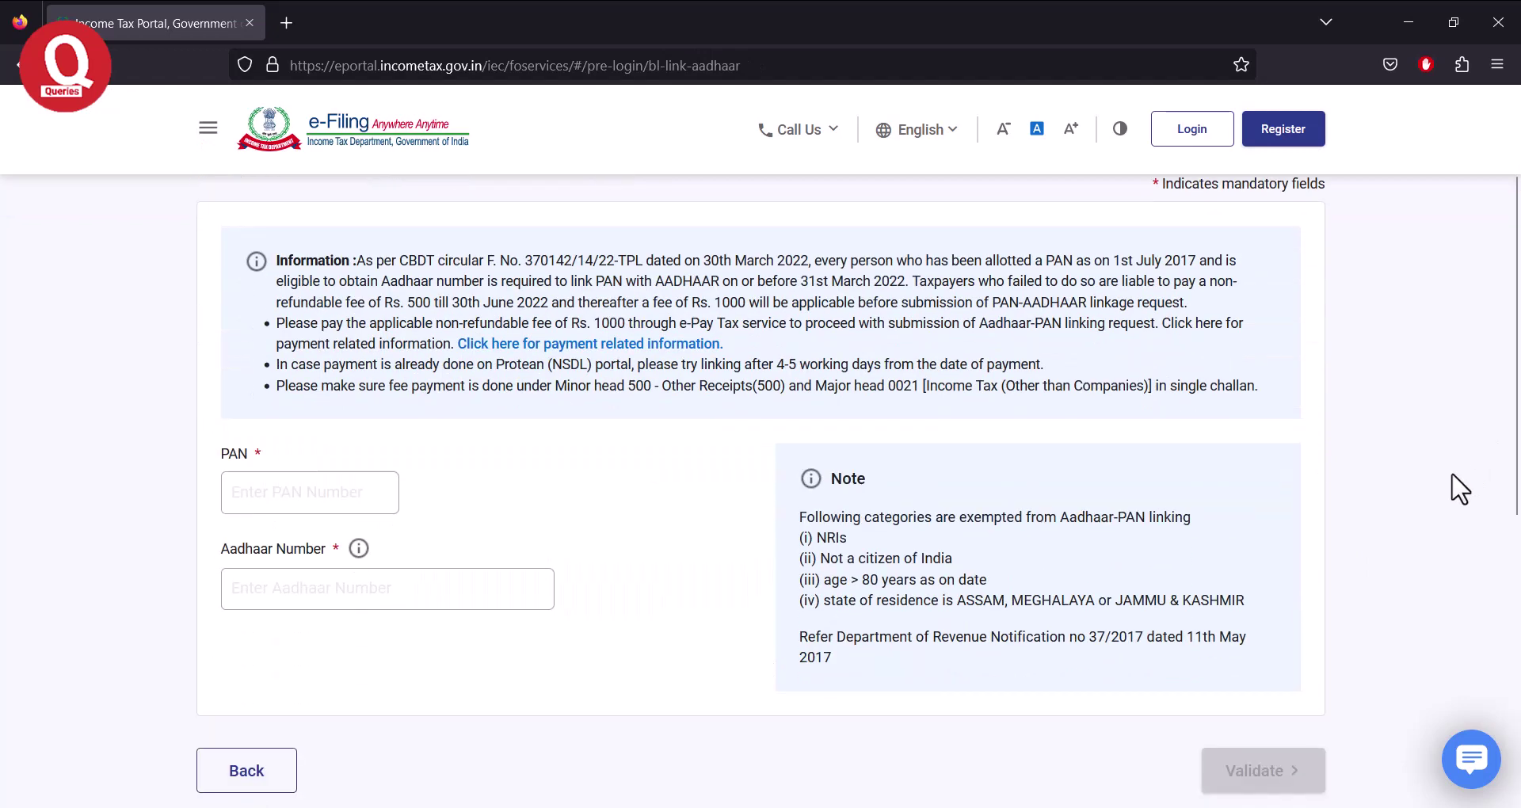
scroll(1457, 487, up, 2)
scroll(1517, 436, down, 1)
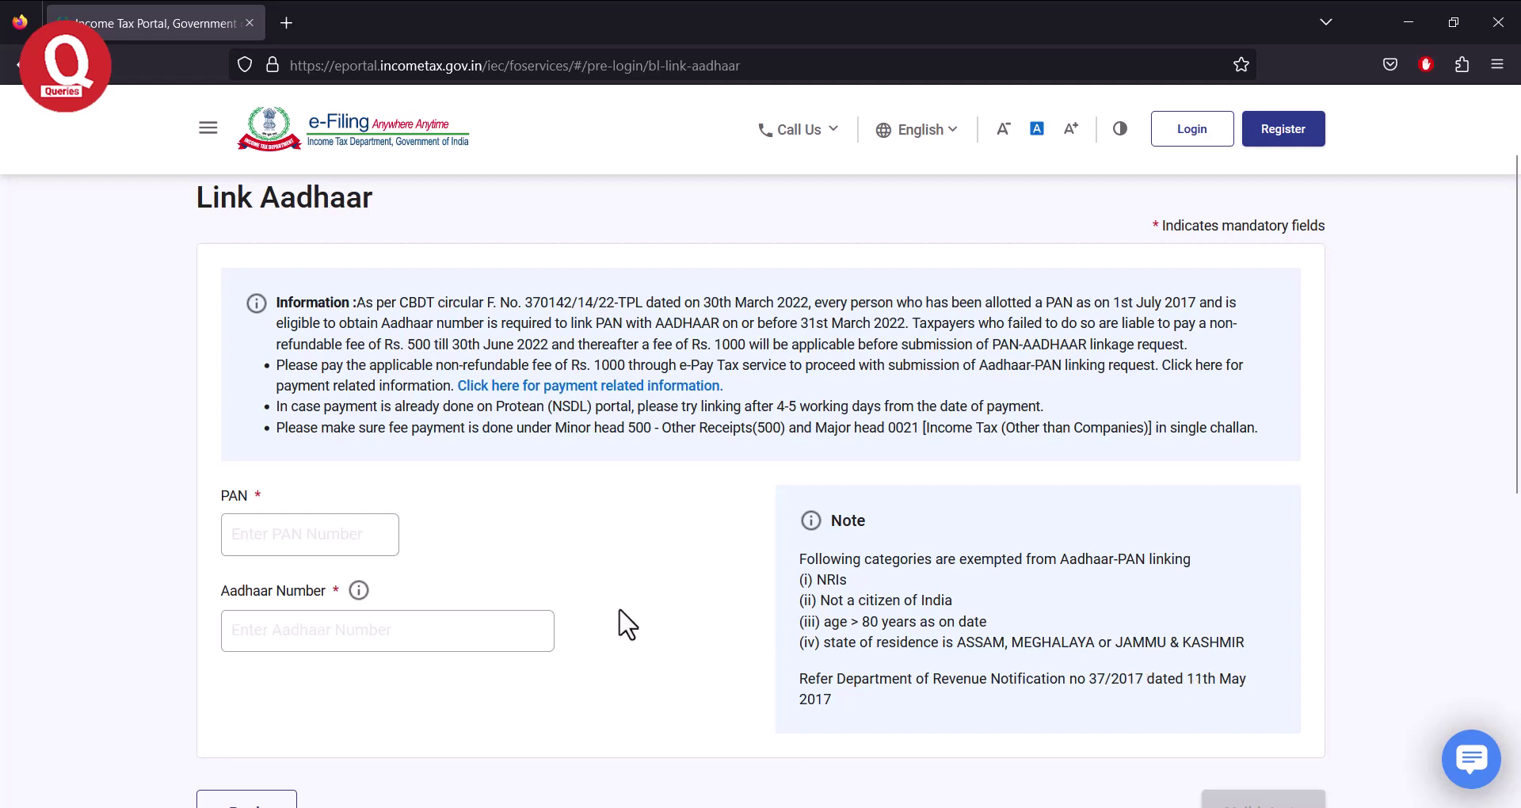
scroll(626, 622, up, 1)
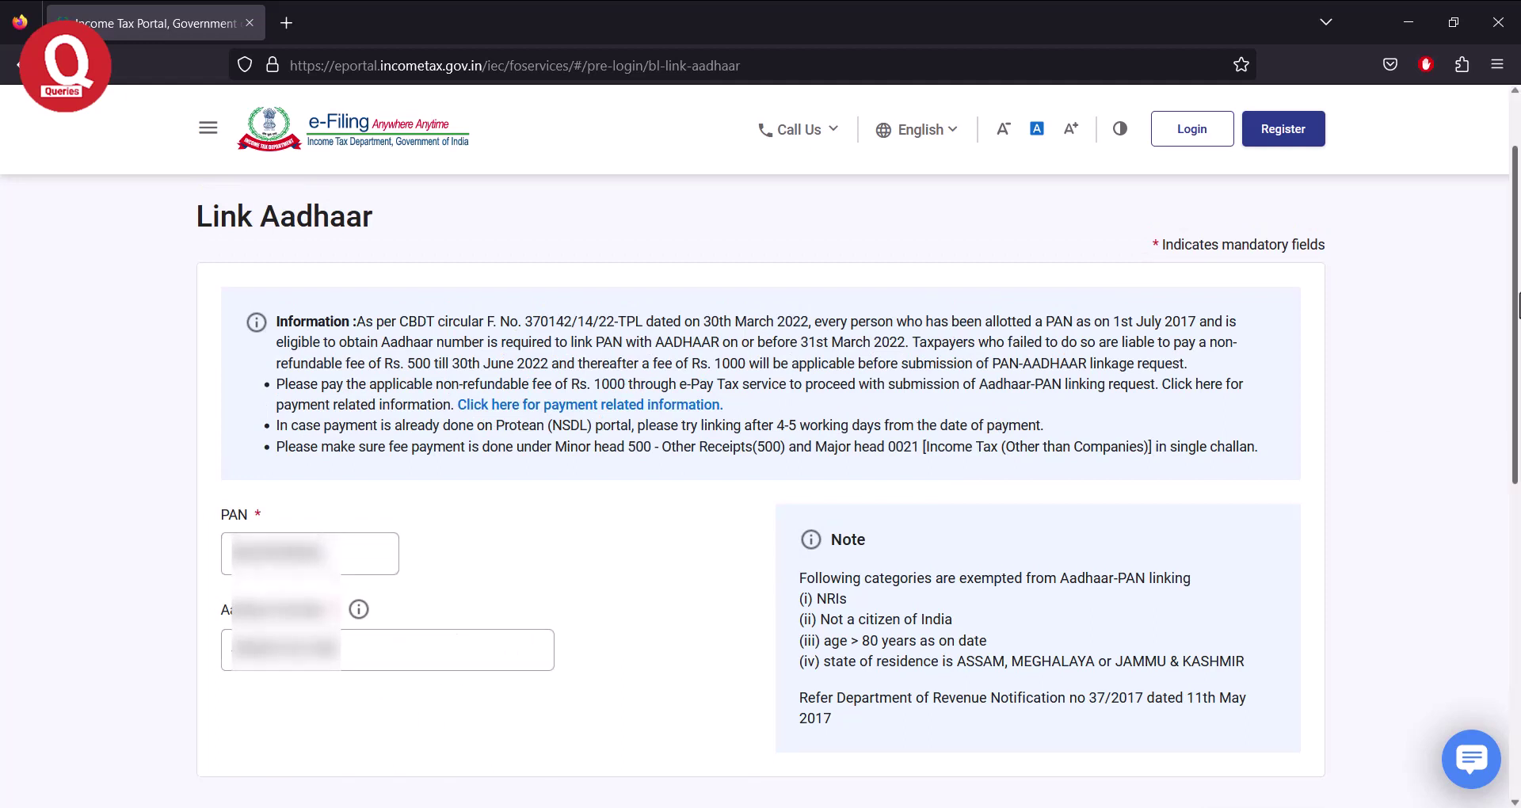
scroll(1519, 344, down, 2)
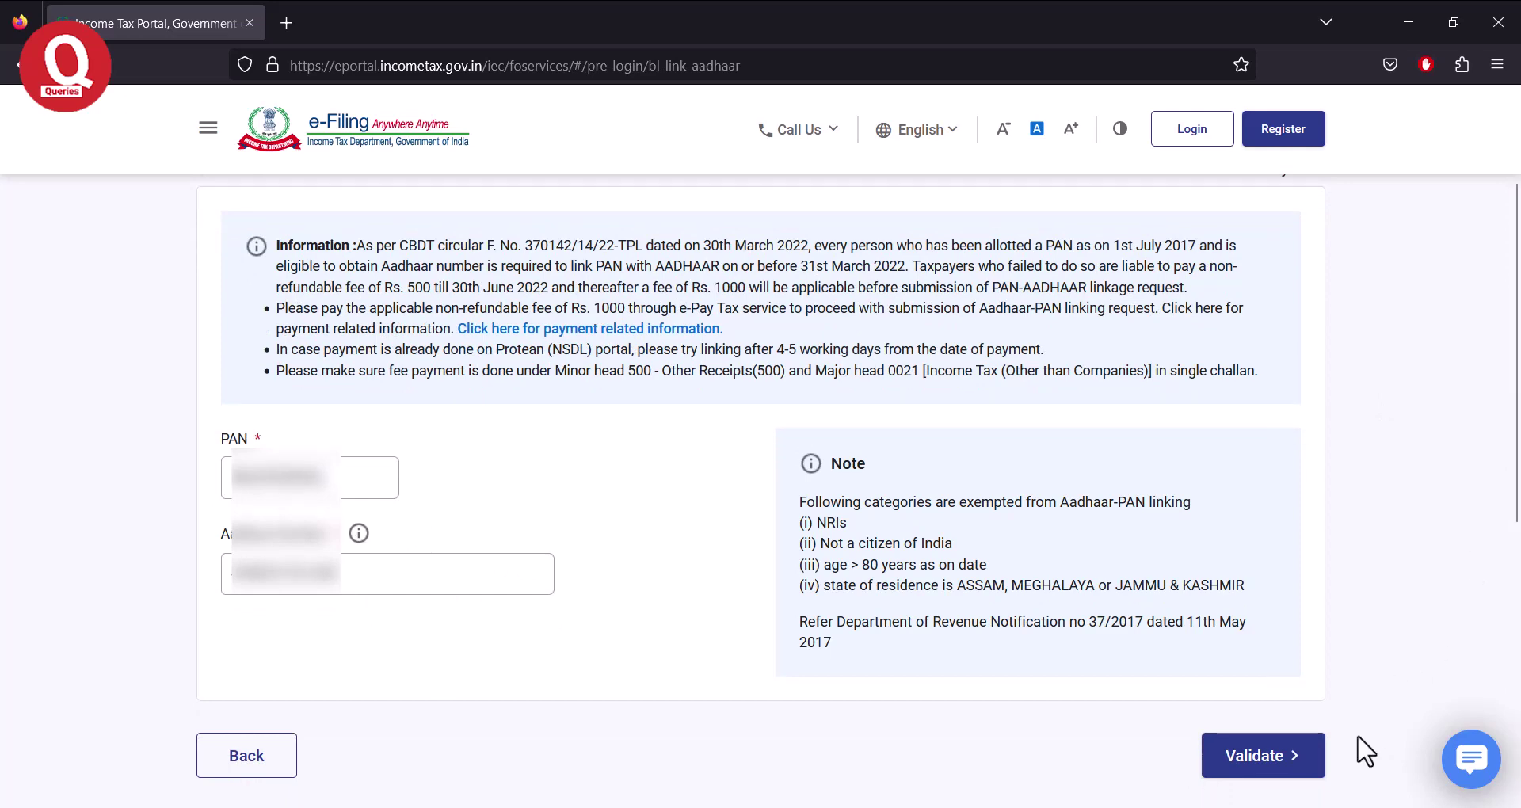
click(1271, 764)
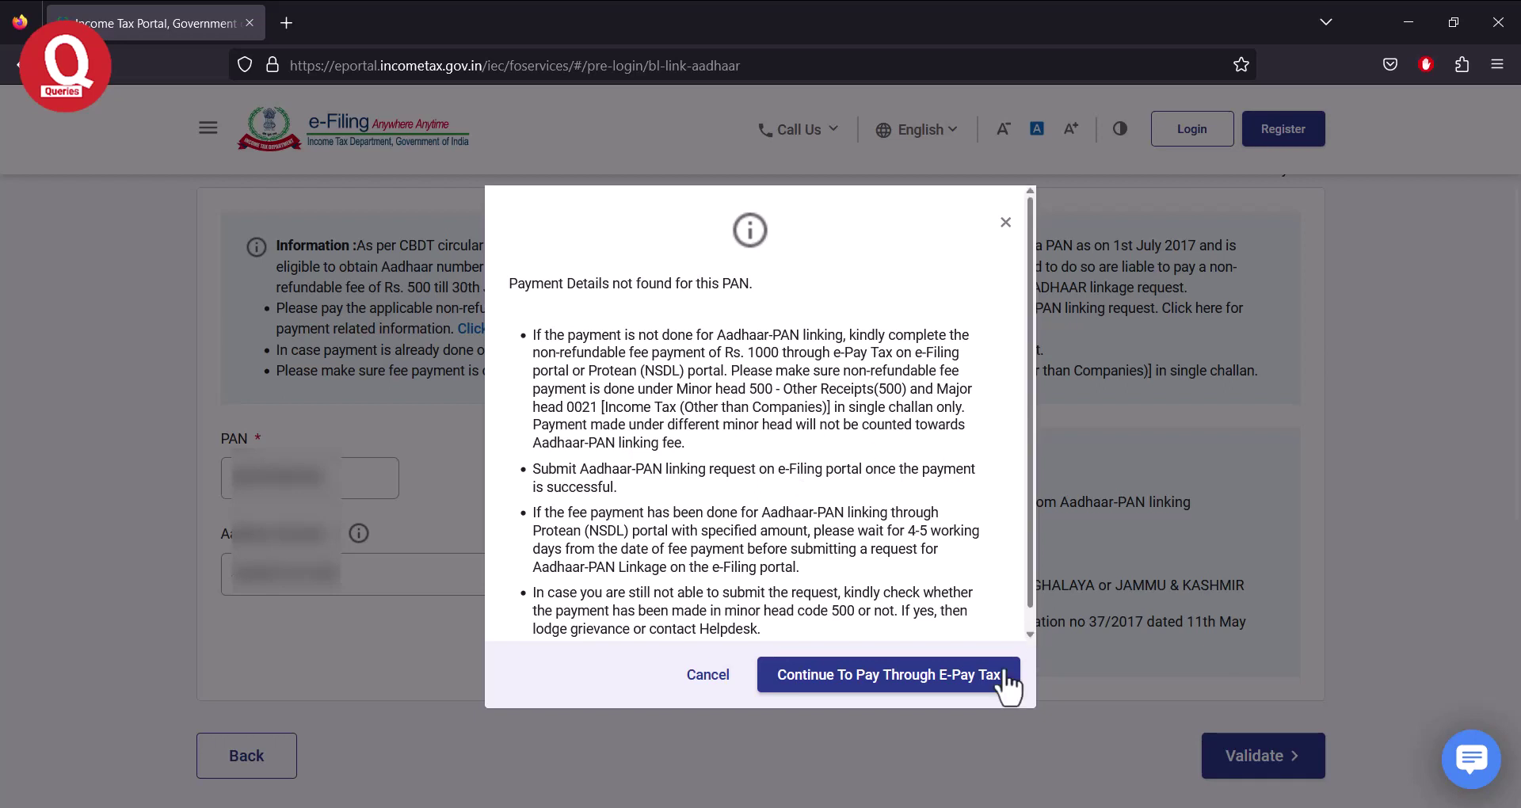
click(852, 705)
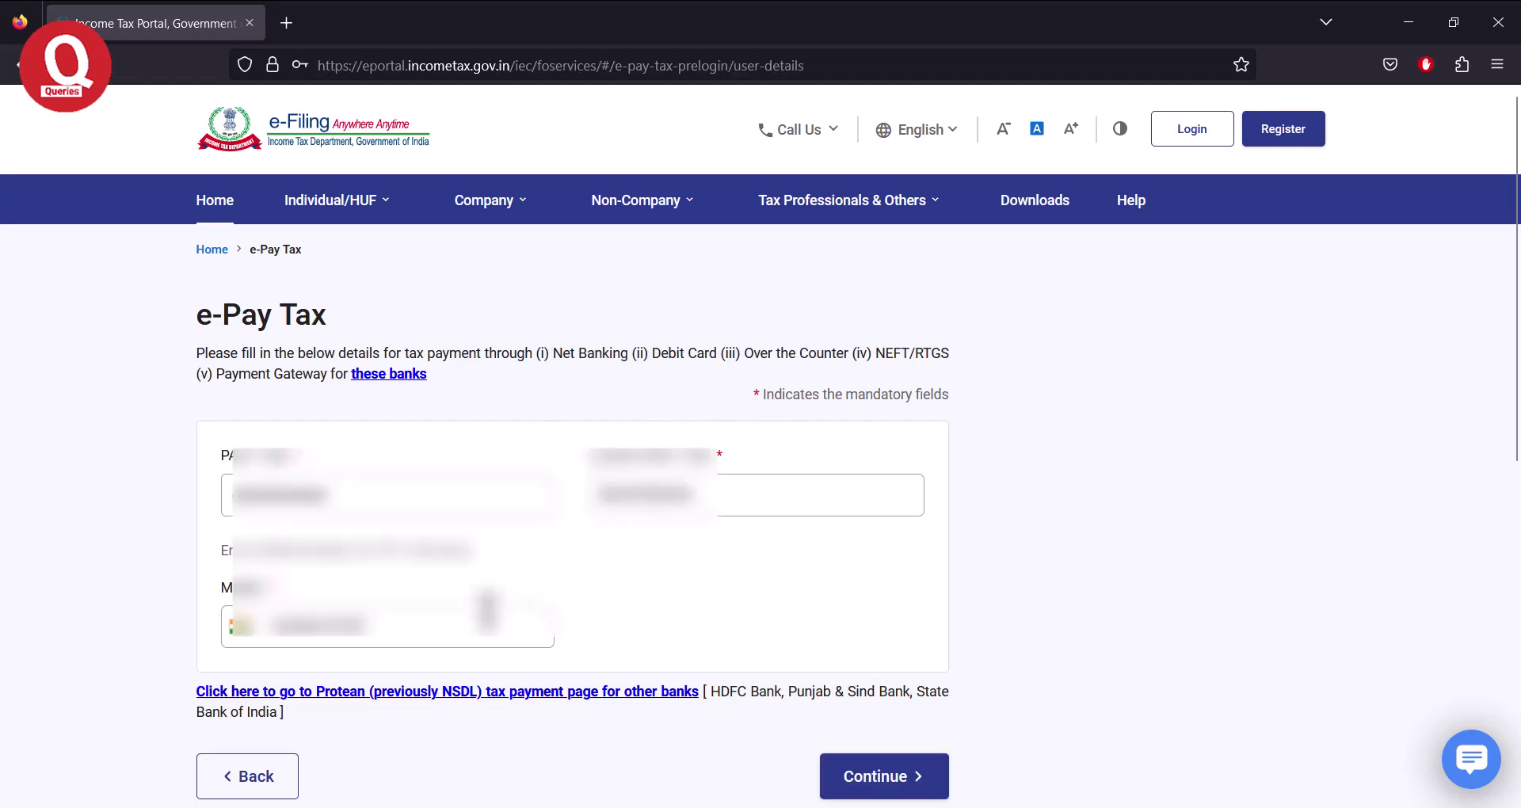
Step: Submit the PAN and mobile number for e-Pay Tax, enter the mobile OTP, and continue to the payment categories
click(923, 775)
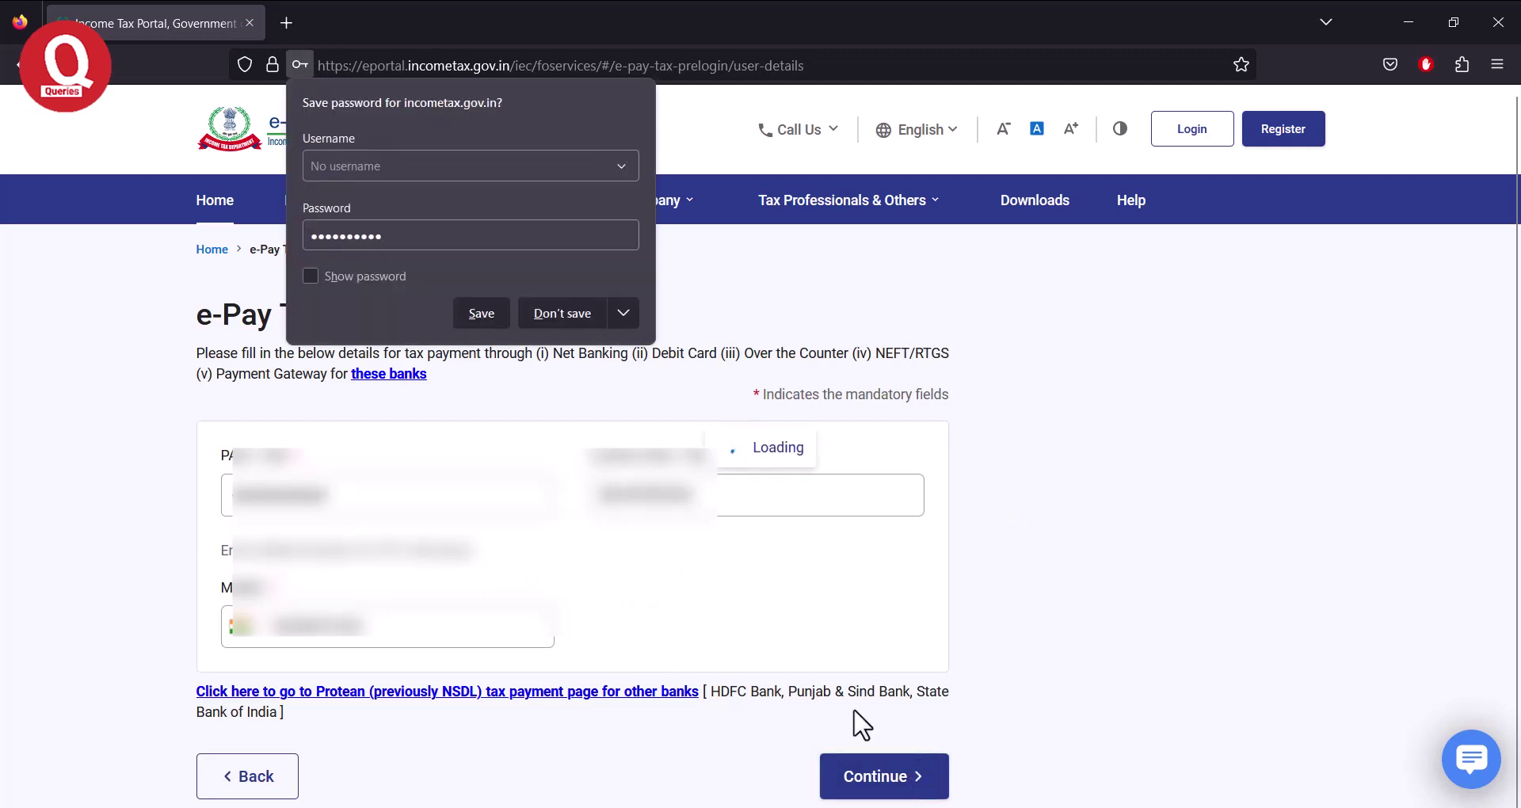
click(586, 441)
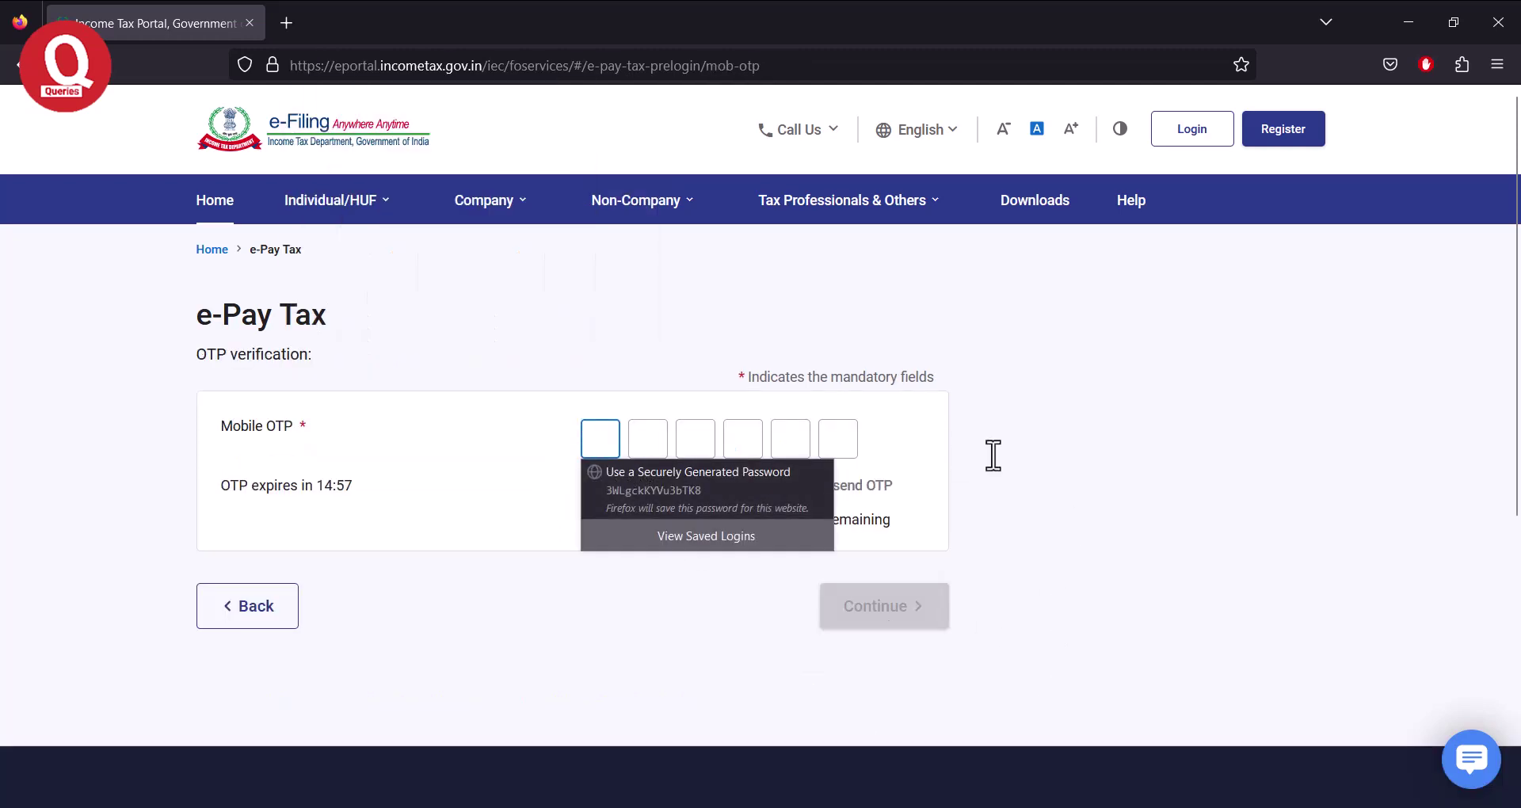
click(1040, 445)
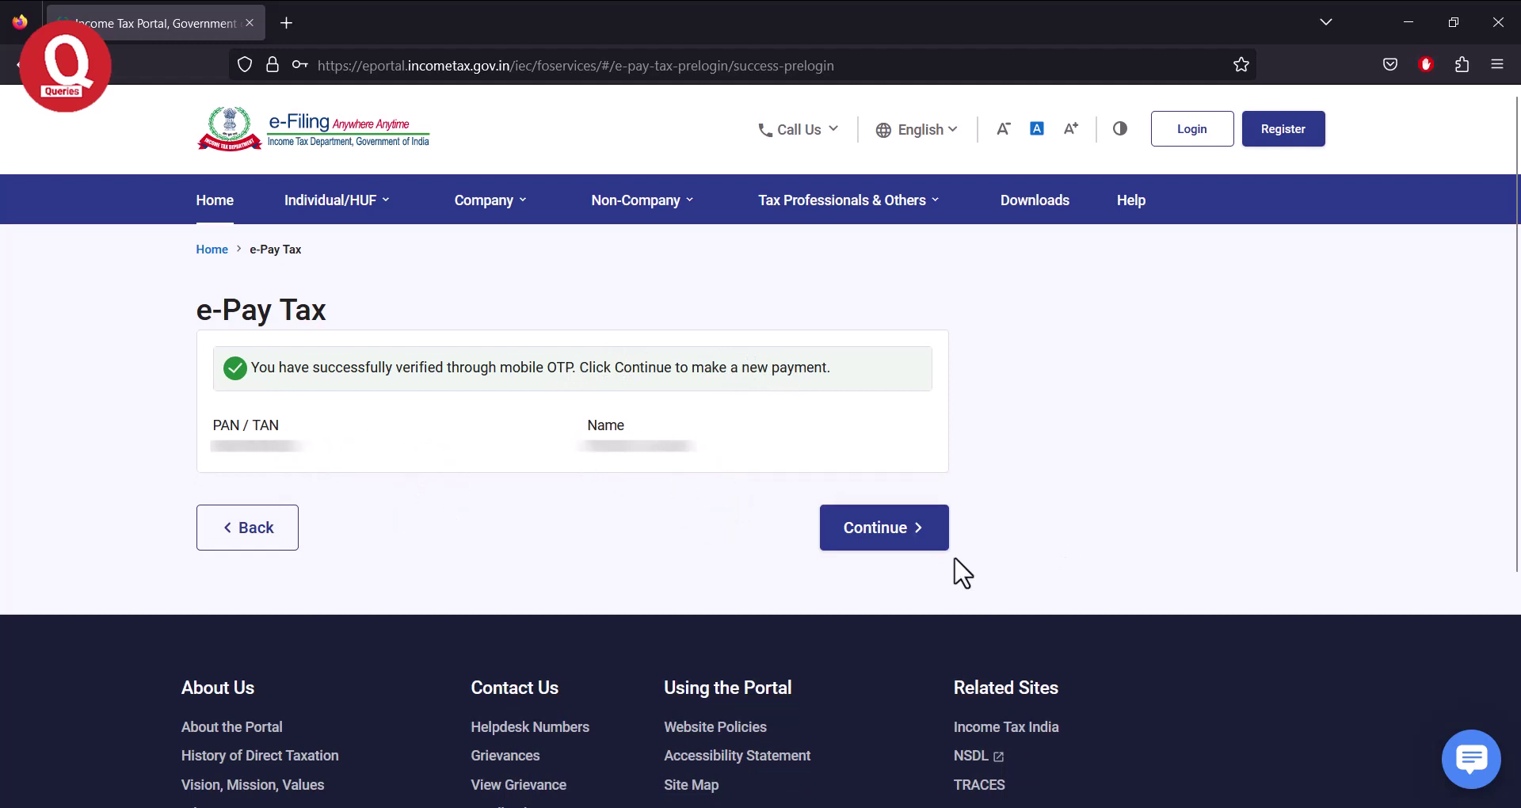
click(872, 547)
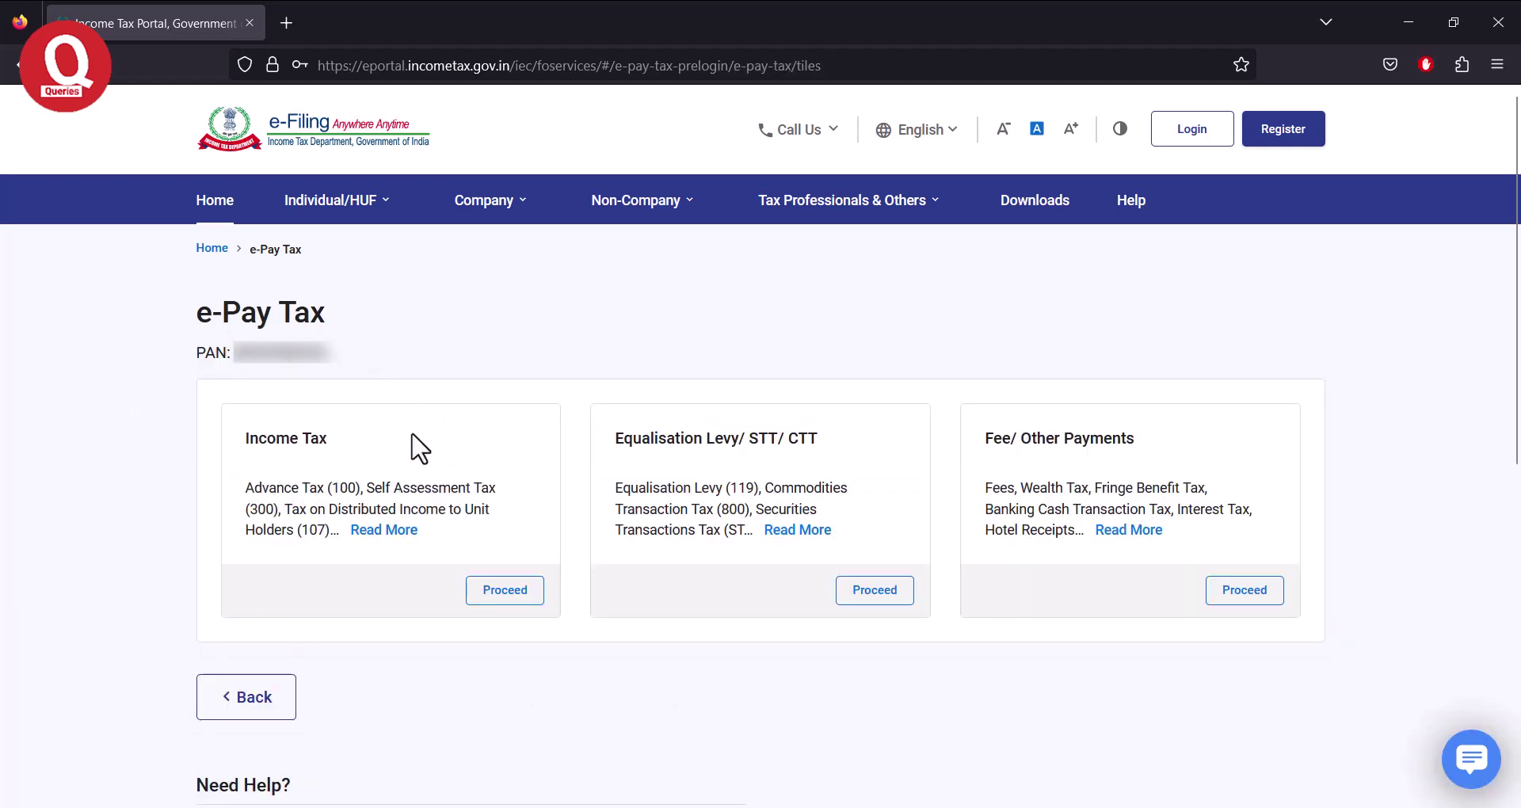
Step: Start an Income Tax payment for assessment year 2023-24 with payment type Other Receipts (500), and continue to the tax break-up
click(506, 596)
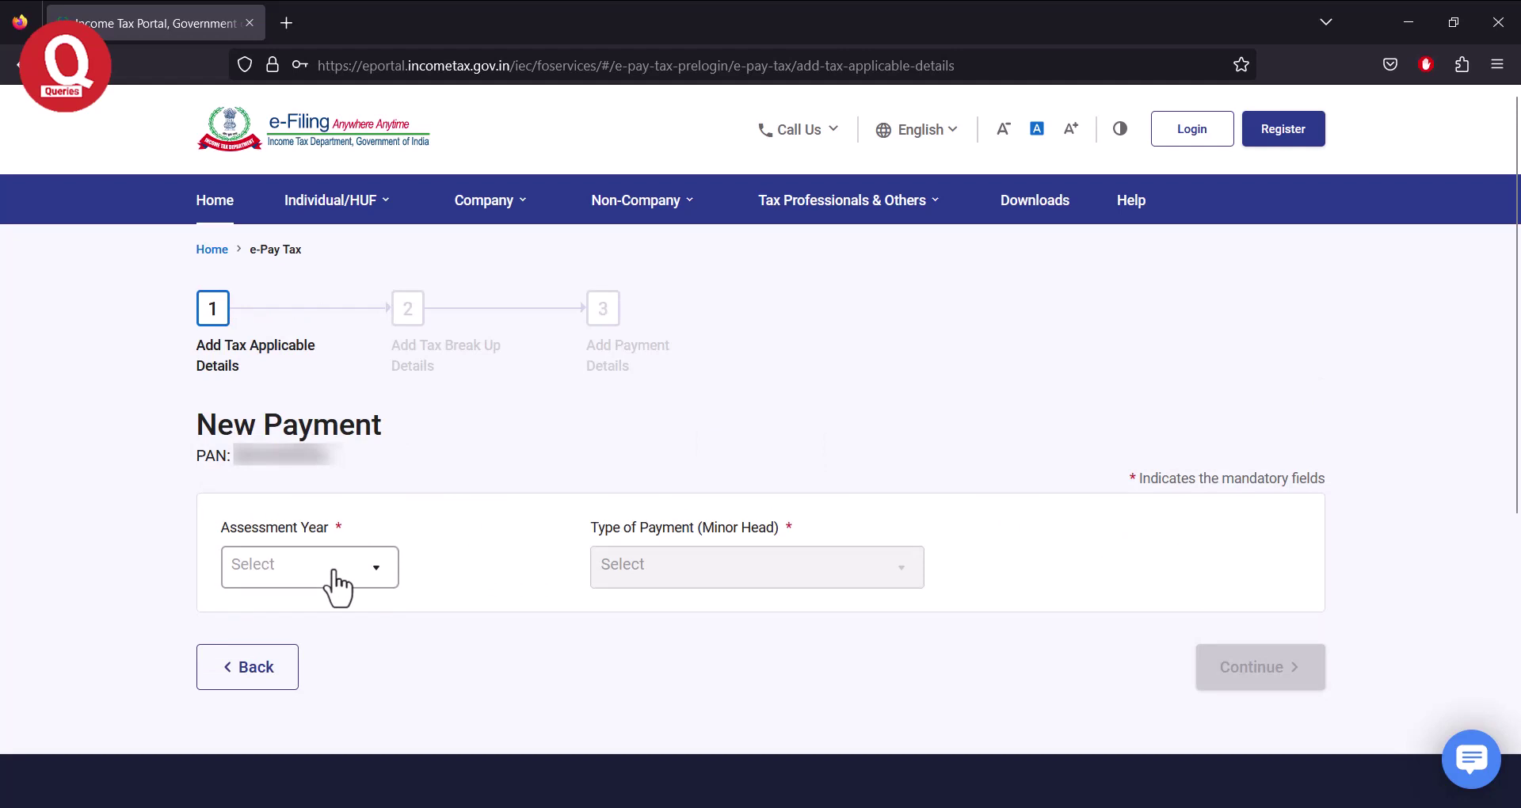
click(334, 571)
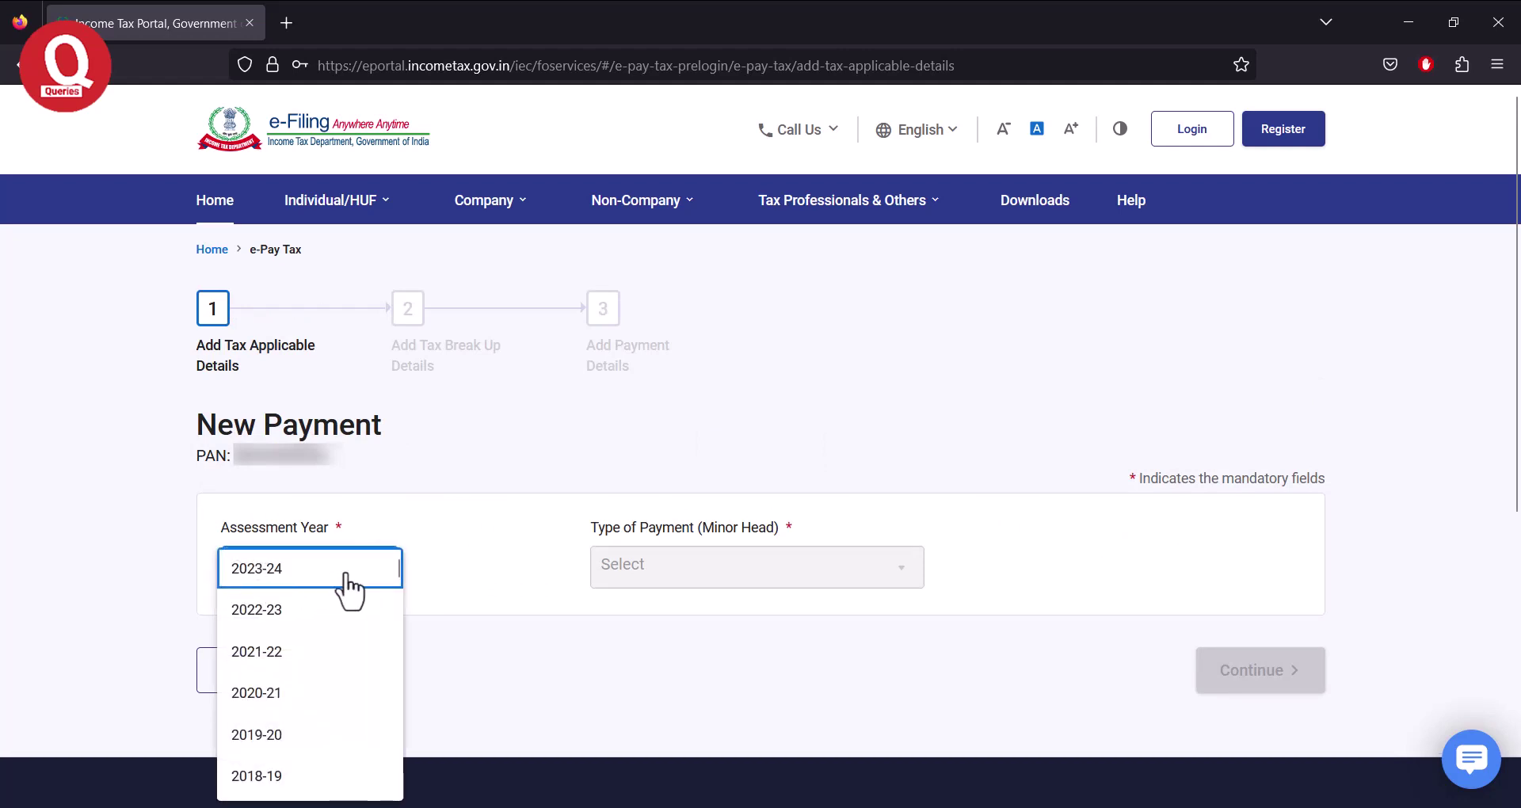
click(280, 574)
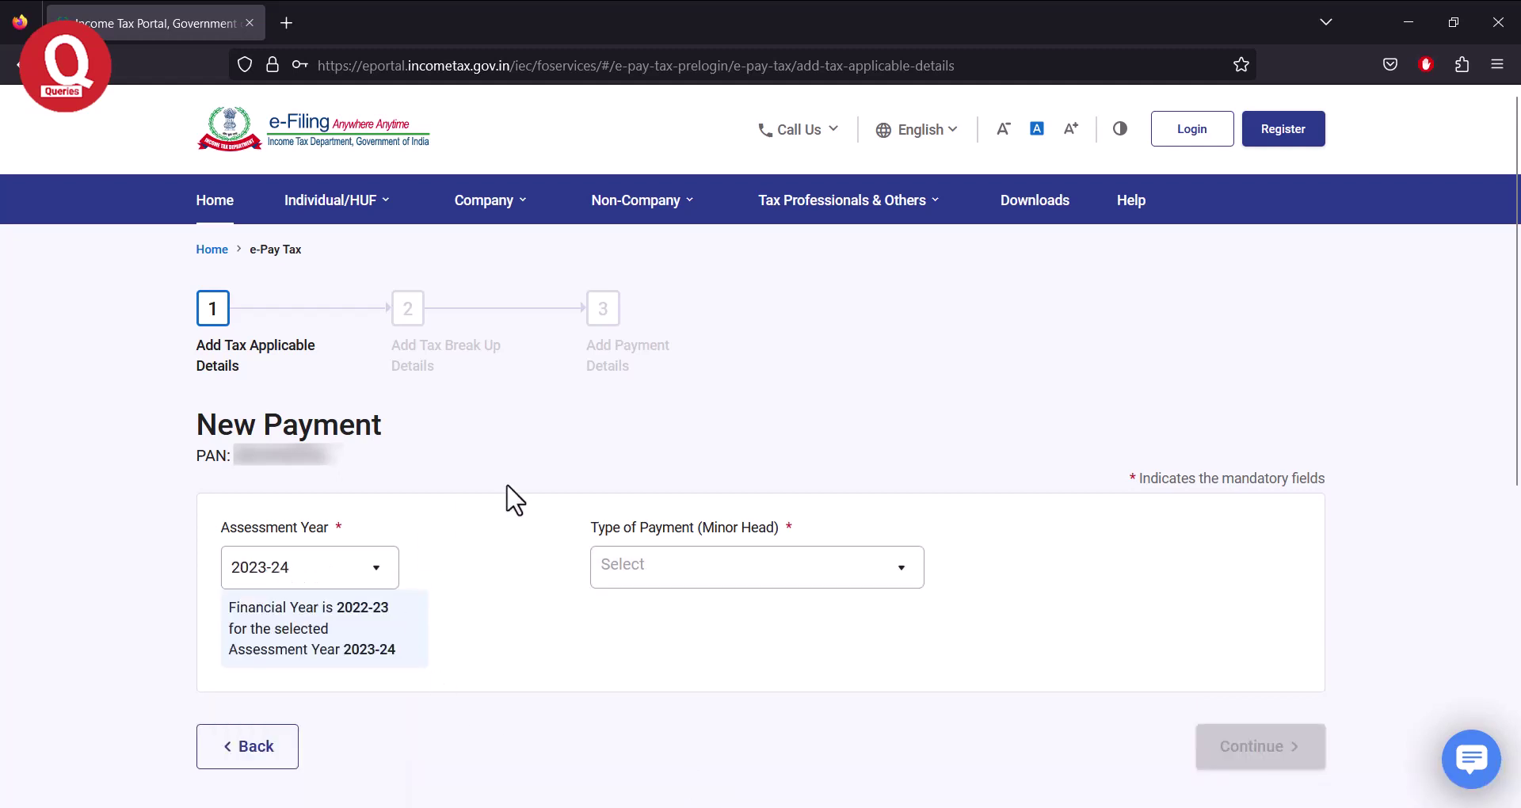
click(834, 579)
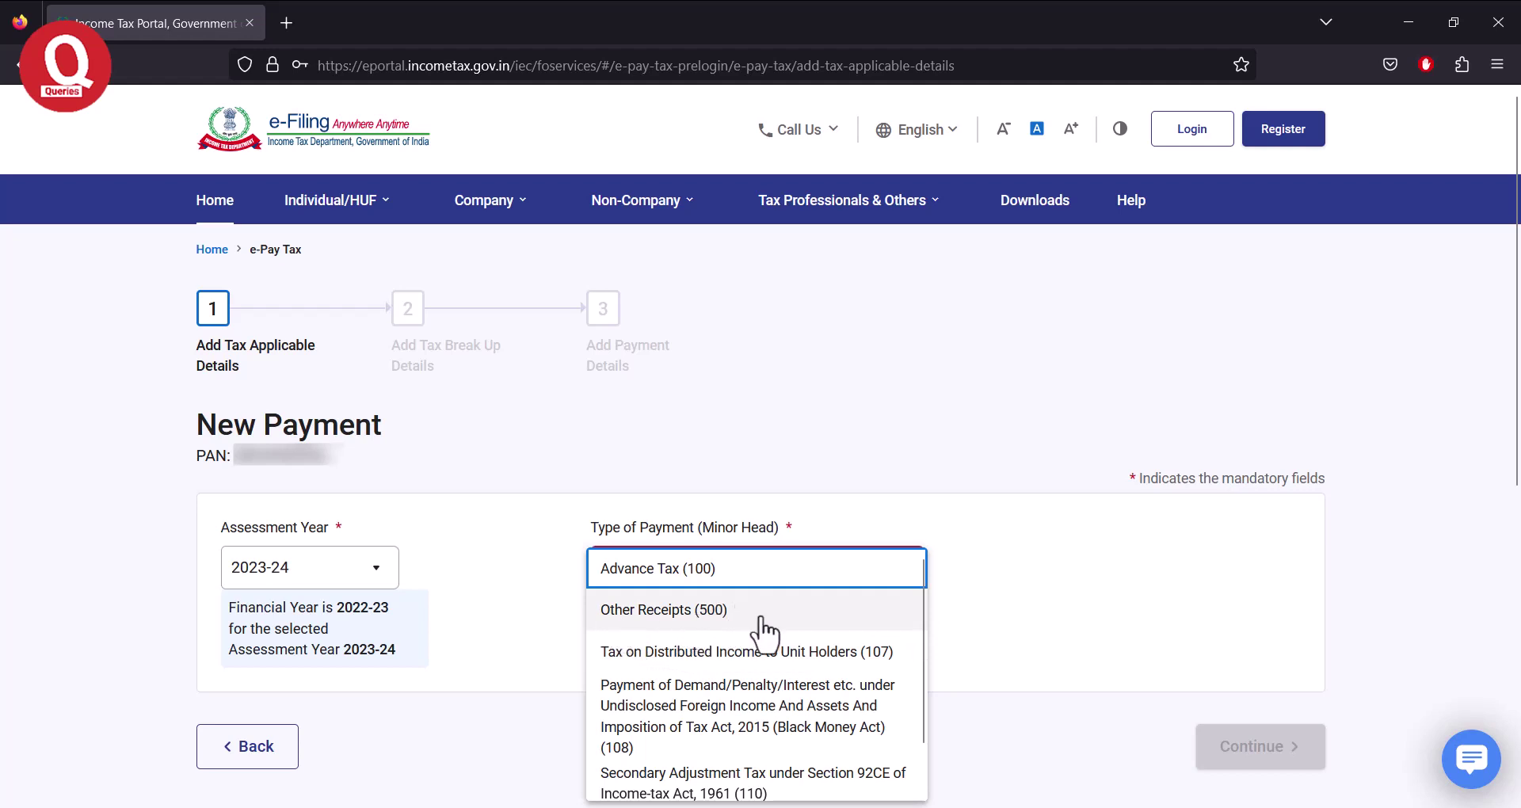
click(723, 612)
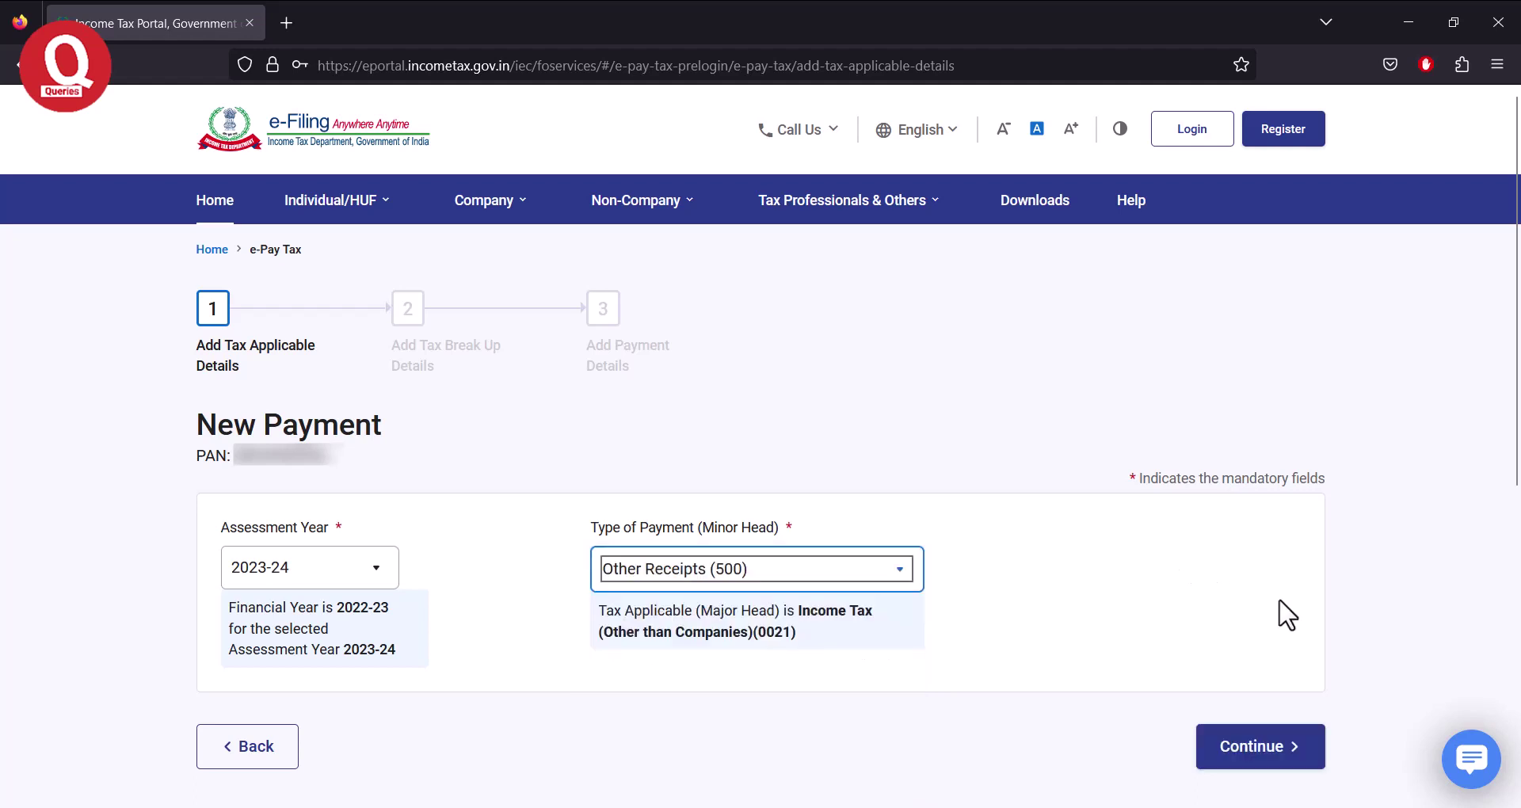
click(1280, 764)
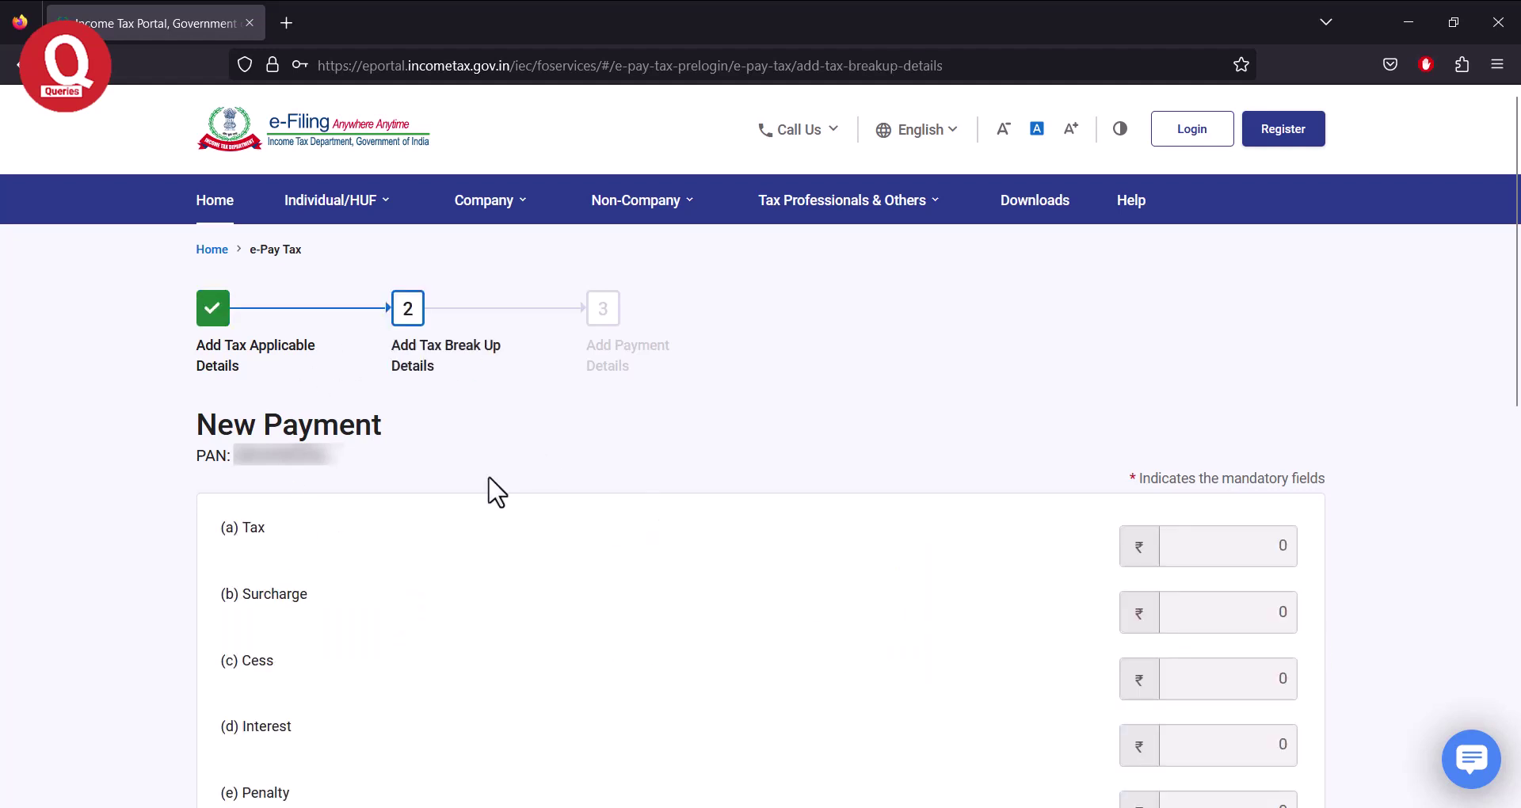
Step: Accept the tax break-up, choose Payment Gateway with Federal Bank as the payment mode, and continue to the preview
scroll(1333, 467, down, 4)
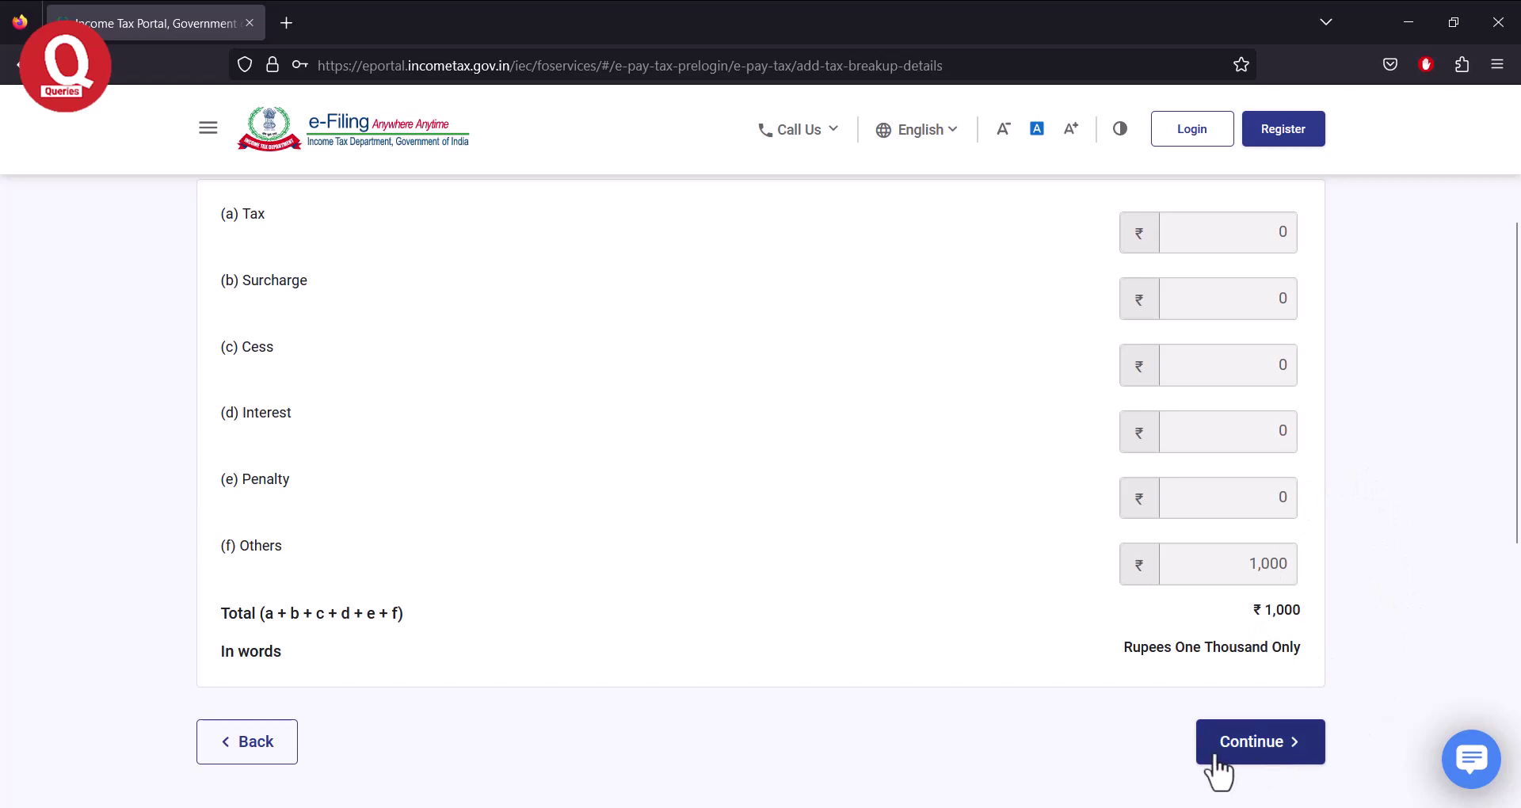
click(1282, 755)
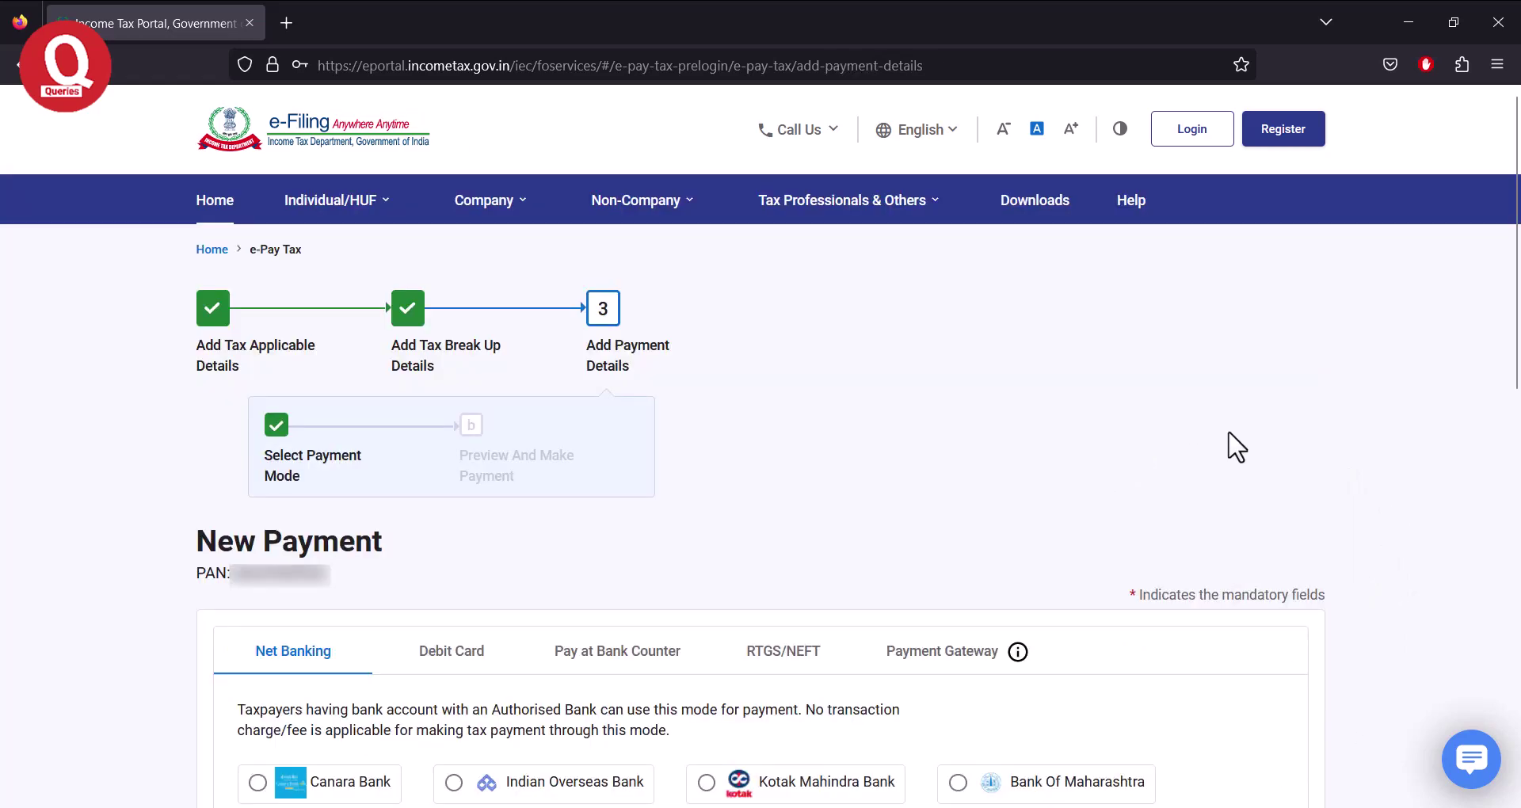
scroll(1237, 447, down, 3)
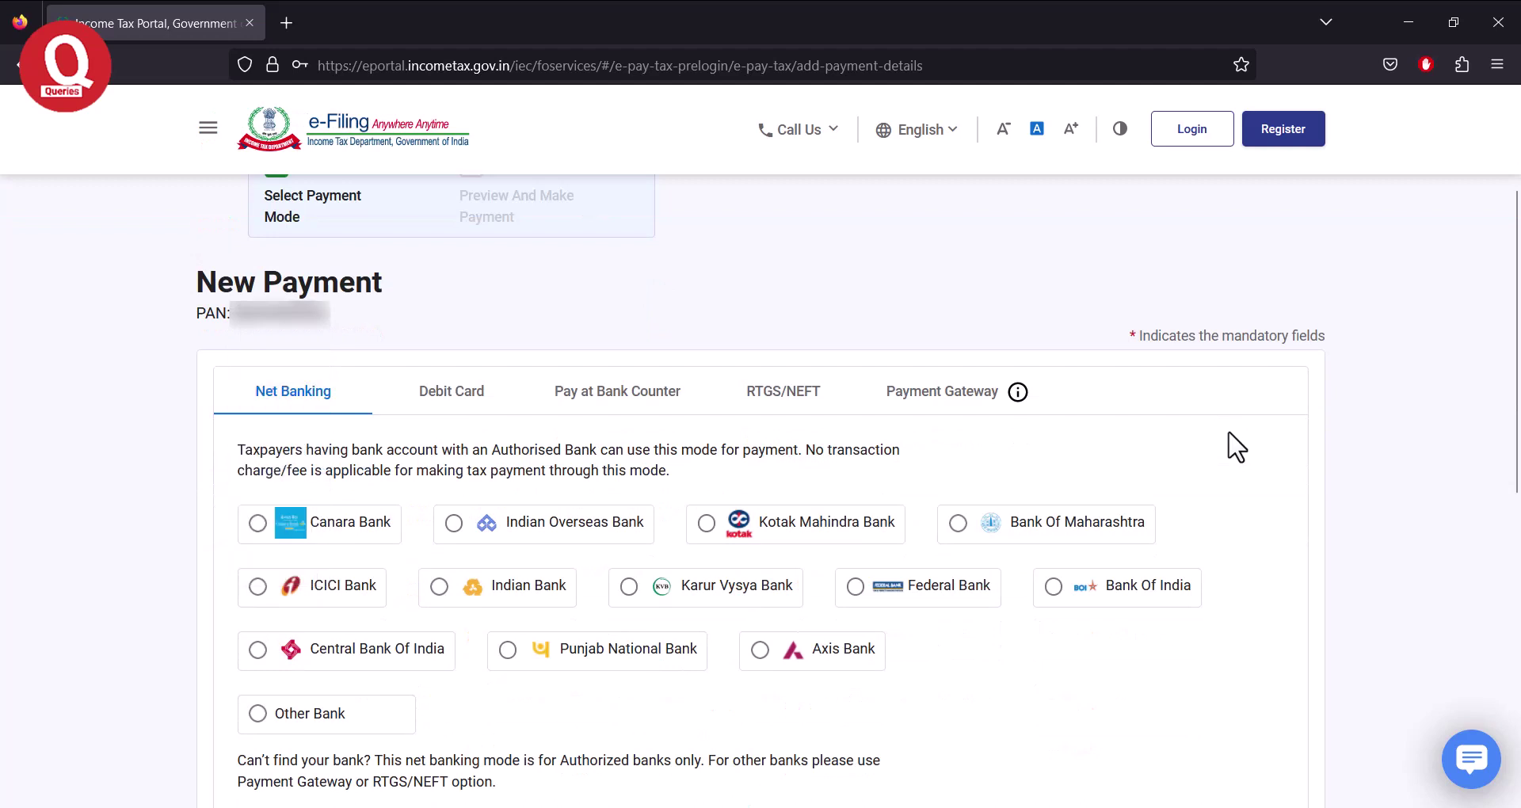
scroll(1237, 448, down, 1)
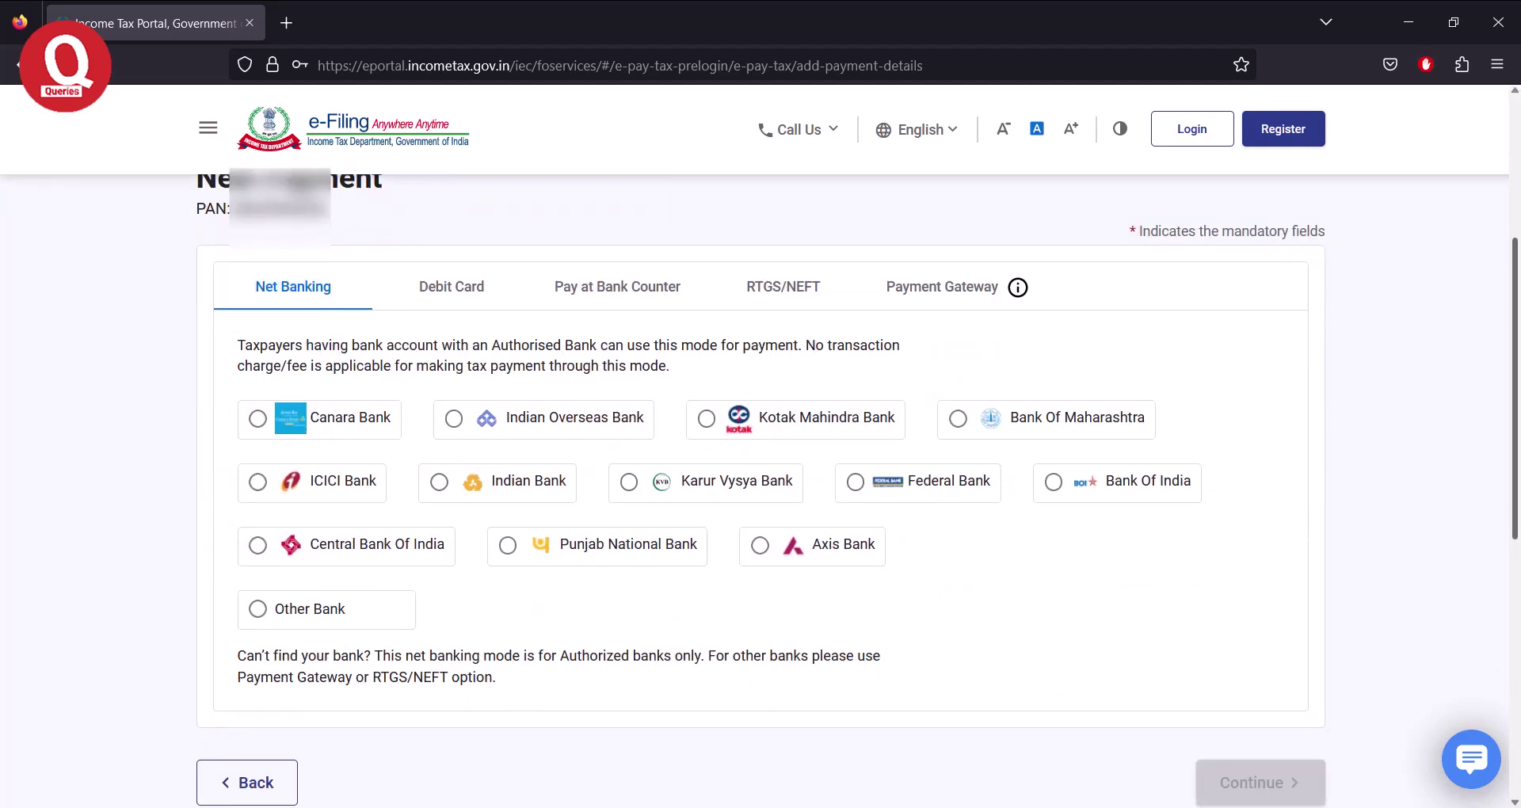
scroll(1459, 435, up, 1)
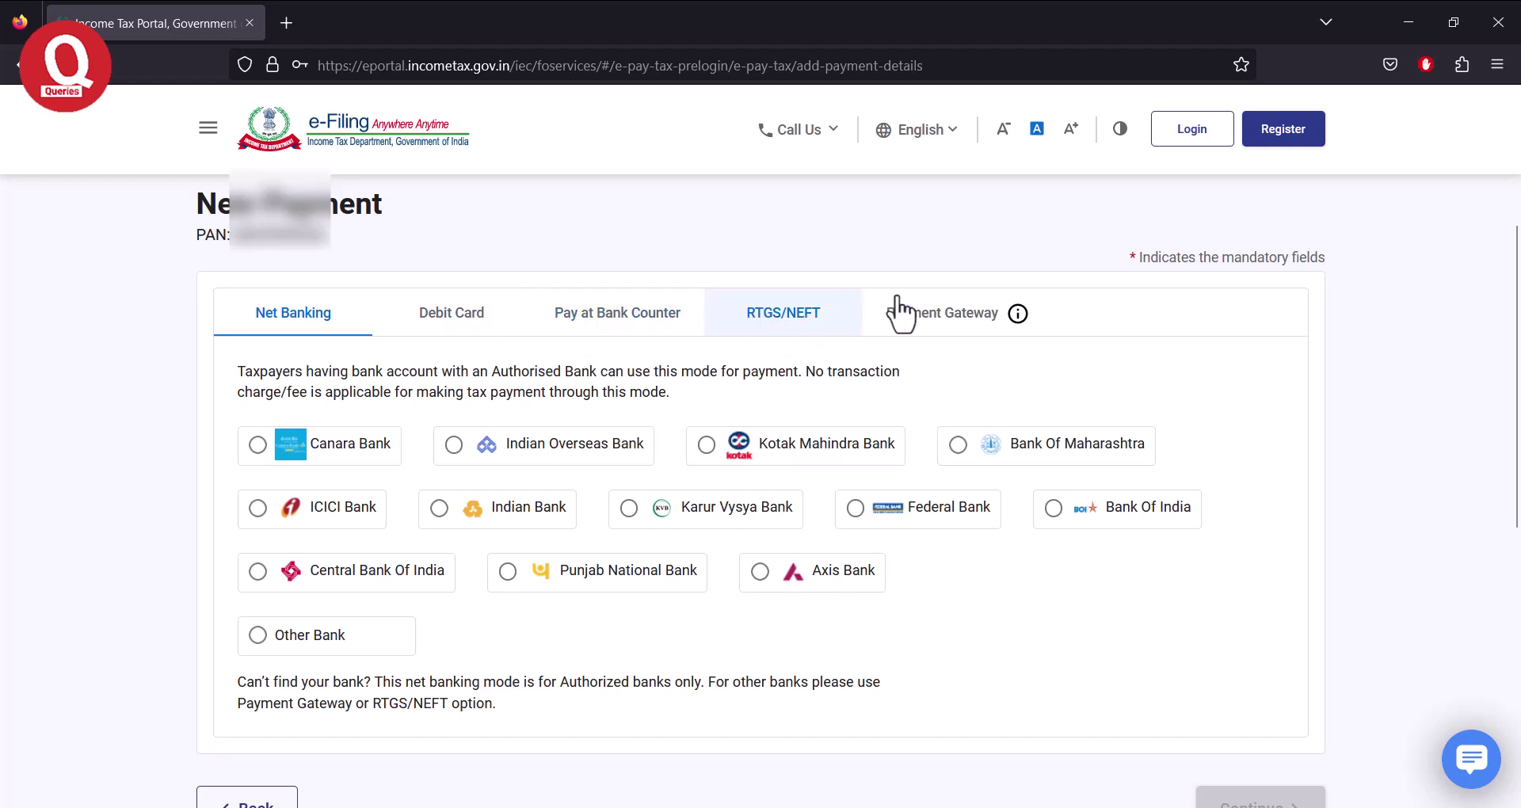
click(963, 333)
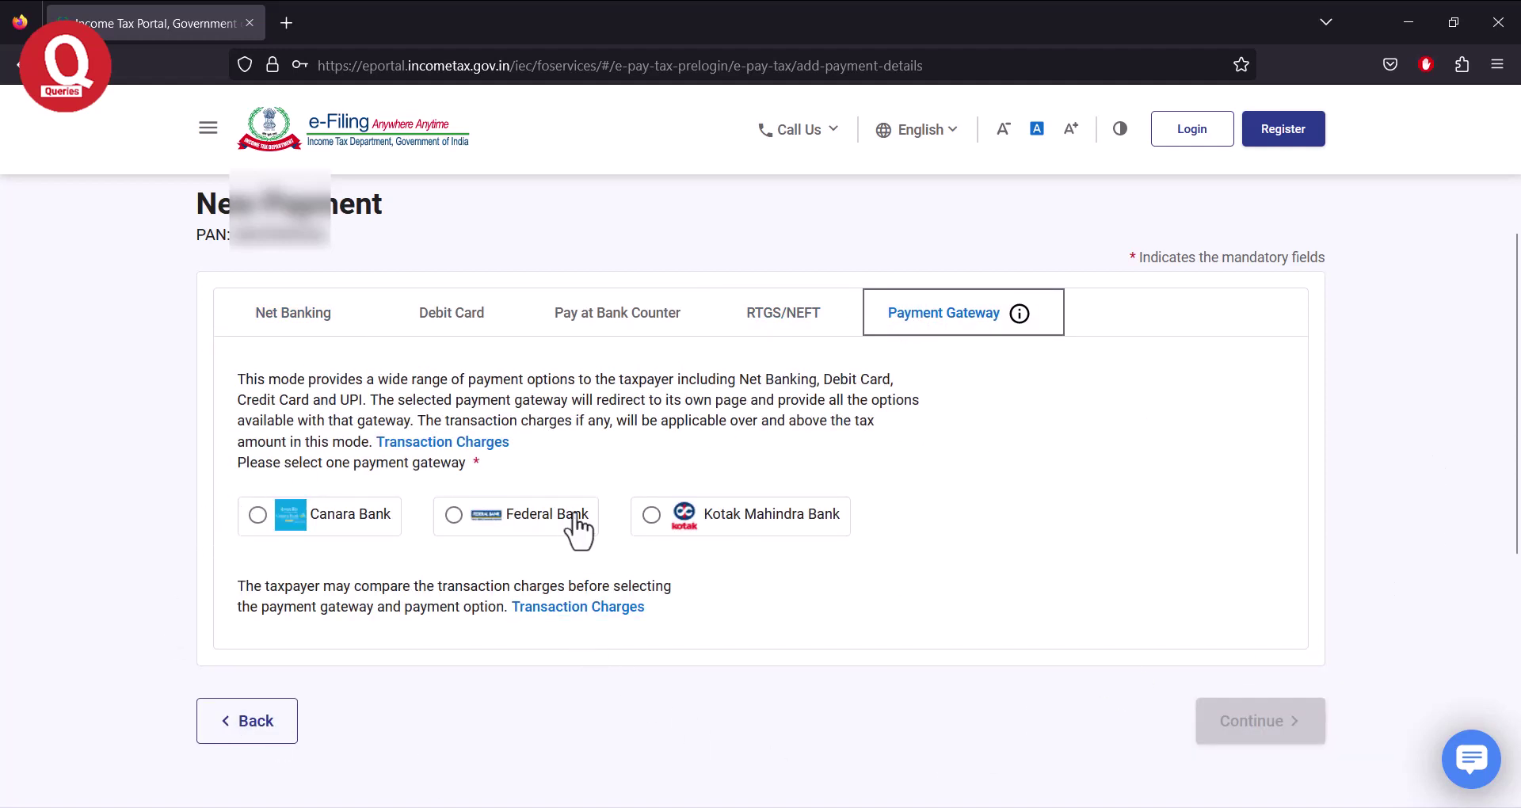
click(512, 515)
click(1268, 733)
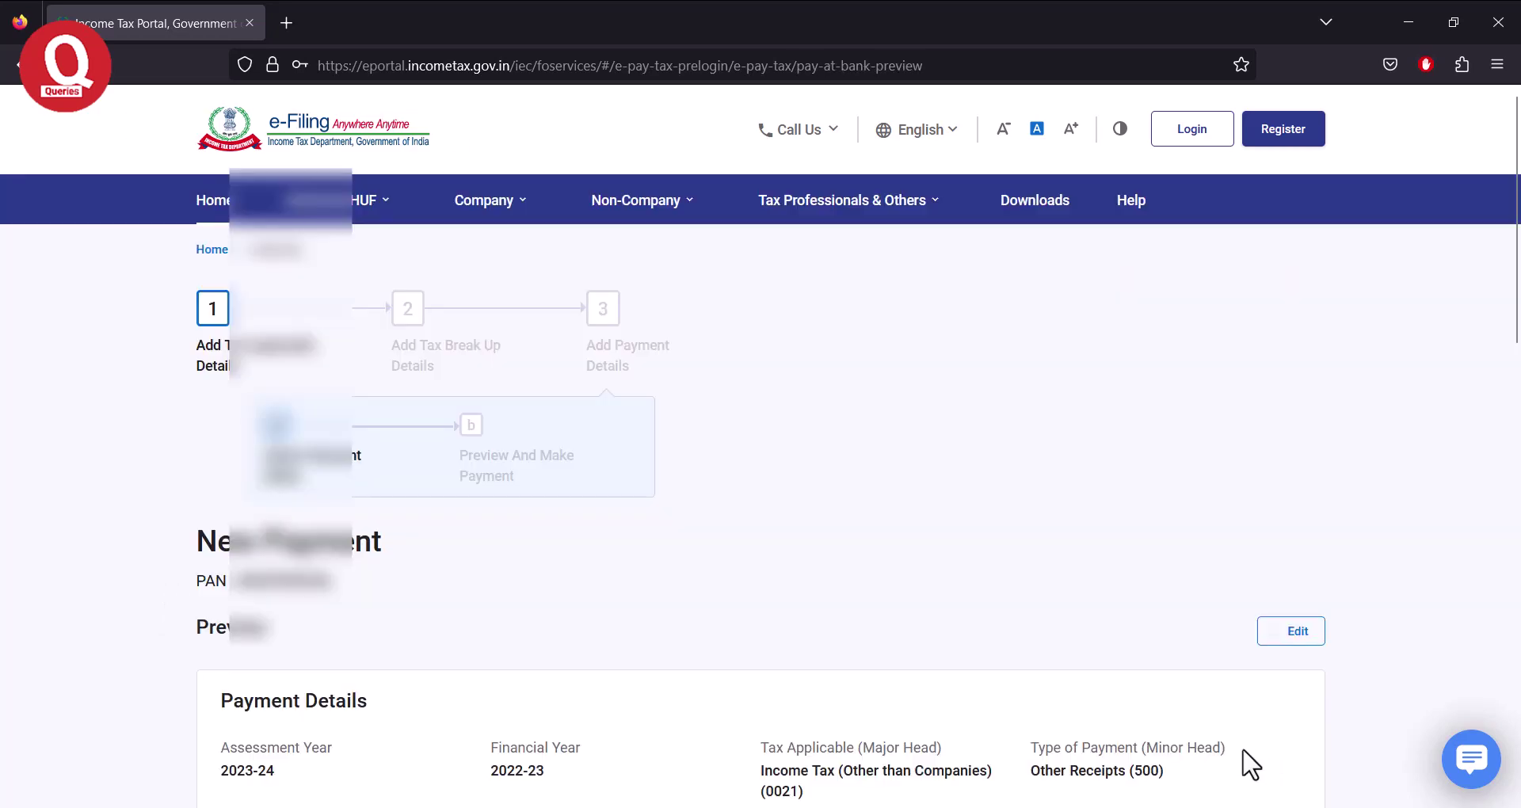
Step: Choose to pay the previewed challan now, agree to the terms and conditions, and submit the payment to the bank
scroll(1360, 416, down, 8)
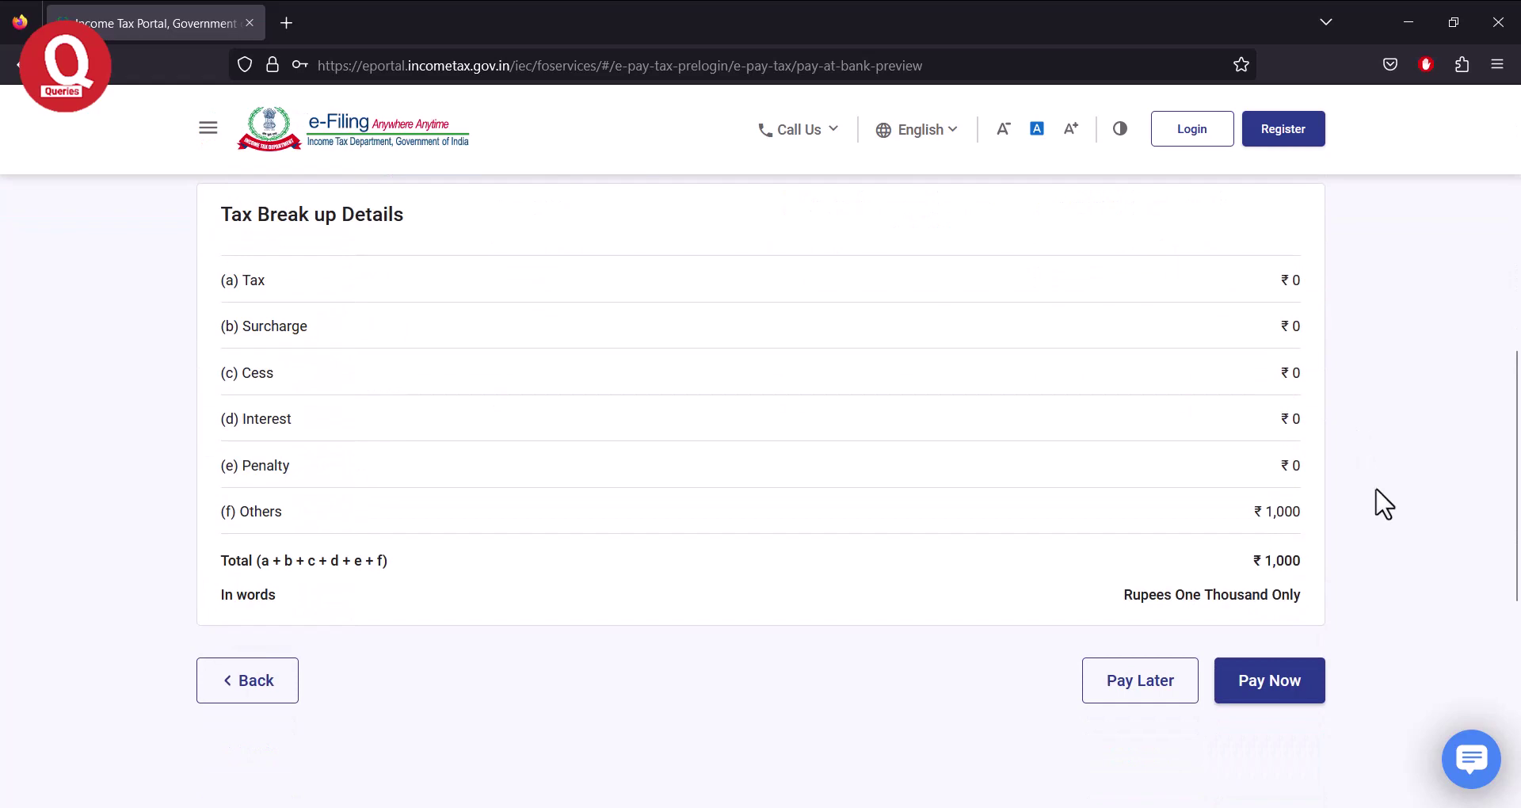
click(1307, 702)
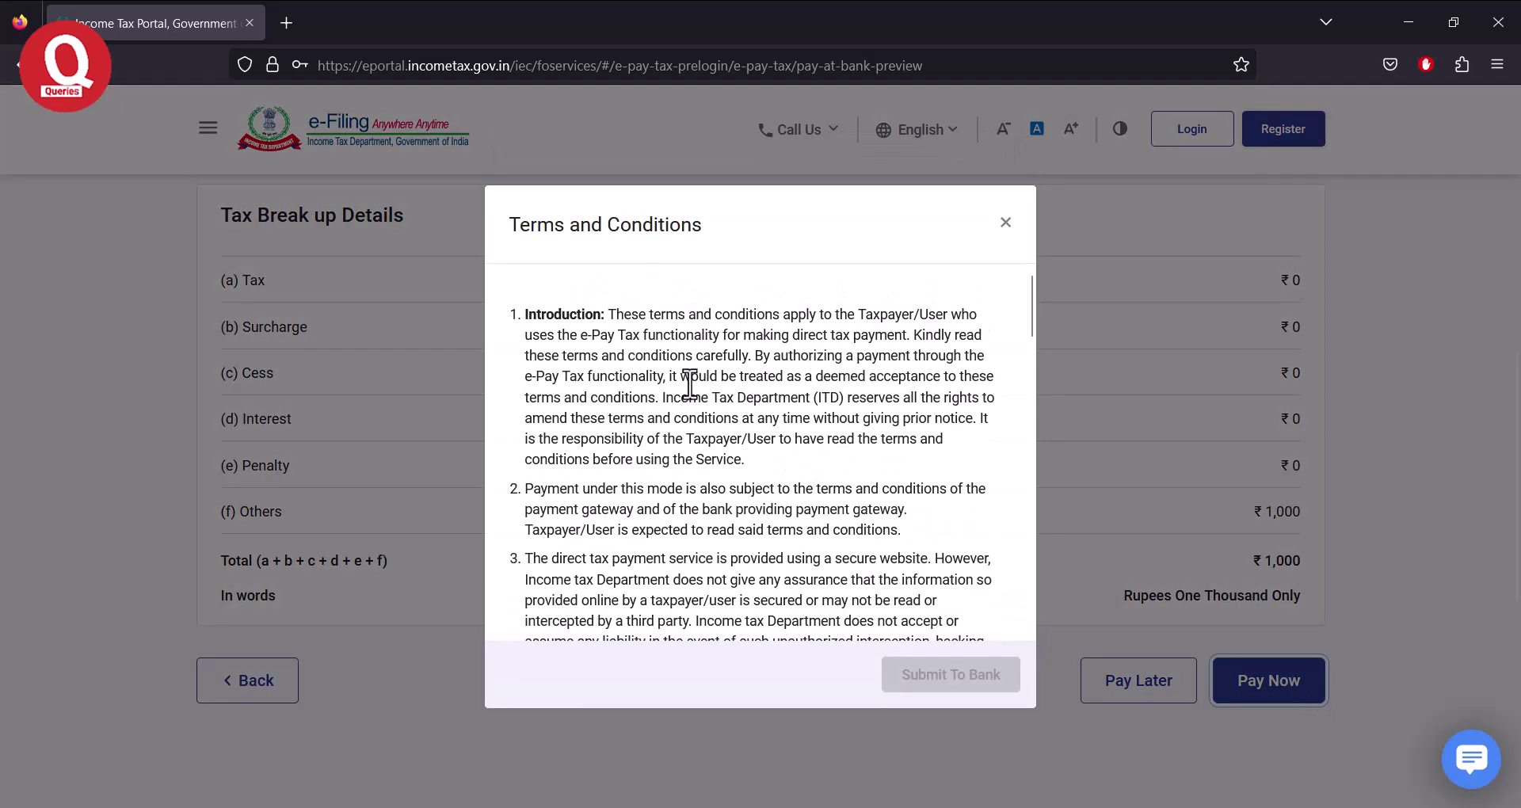
scroll(852, 400, down, 10)
scroll(852, 400, down, 5)
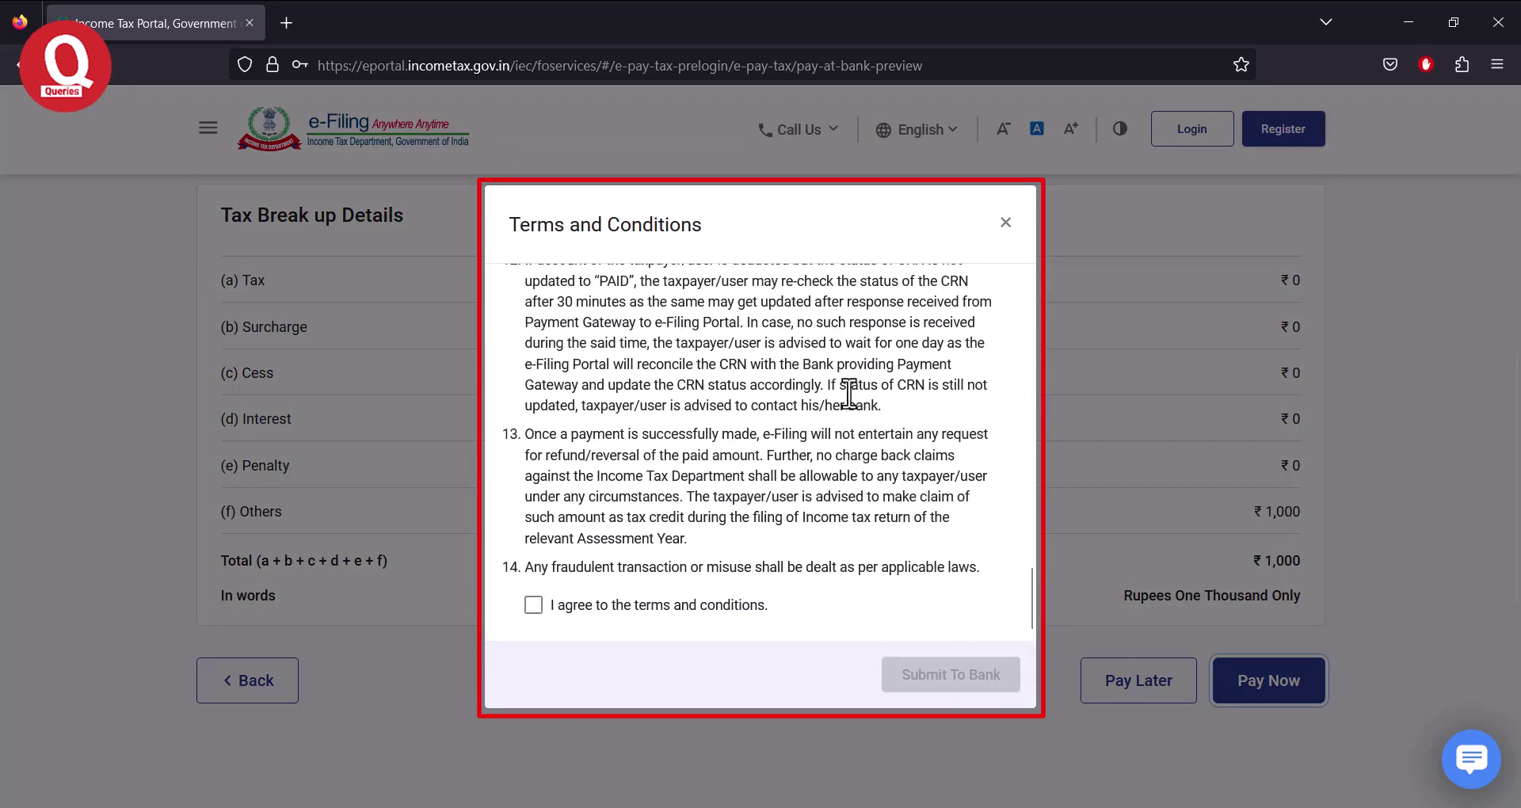
click(532, 606)
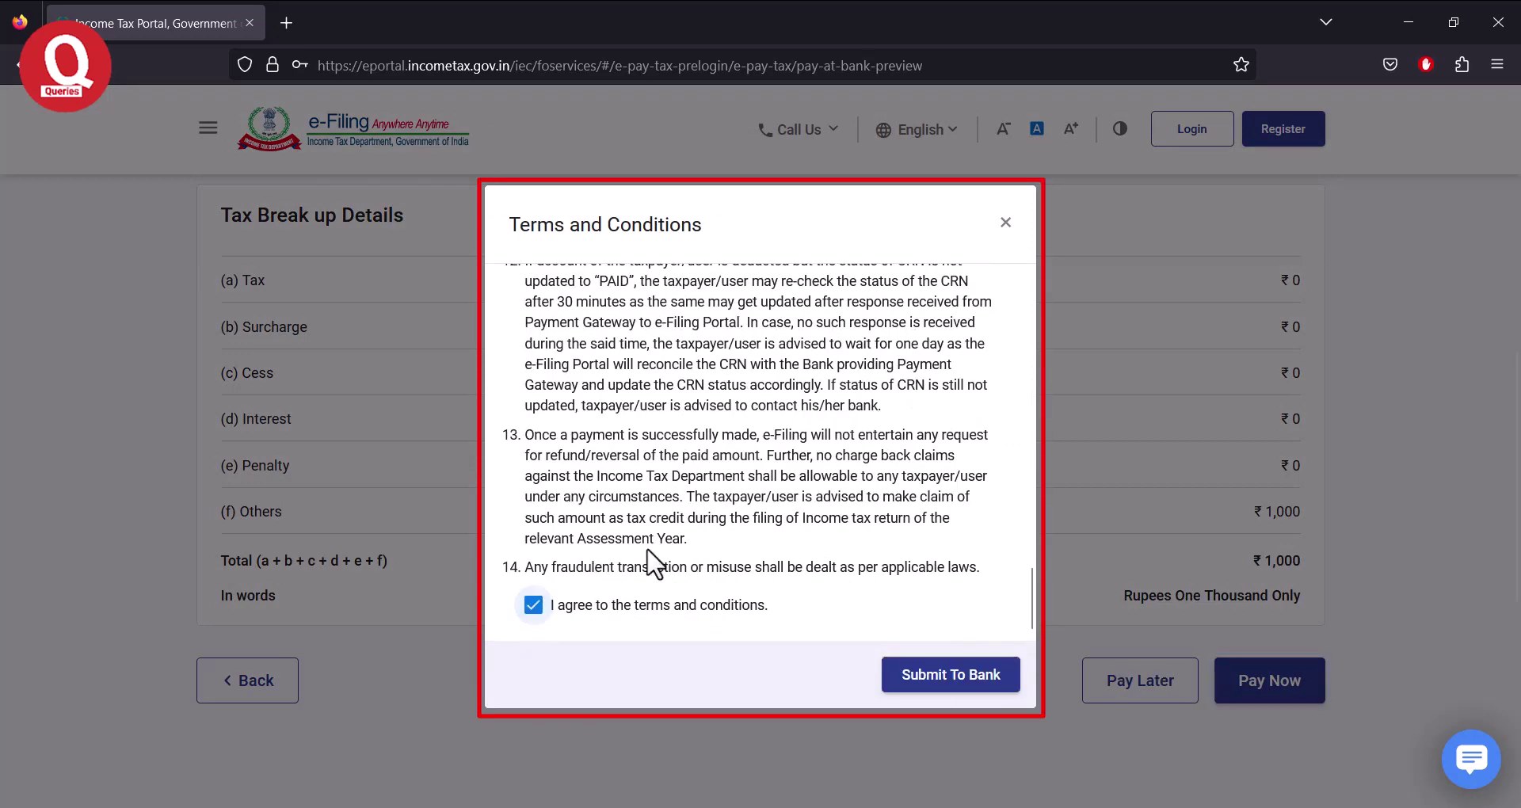
click(992, 683)
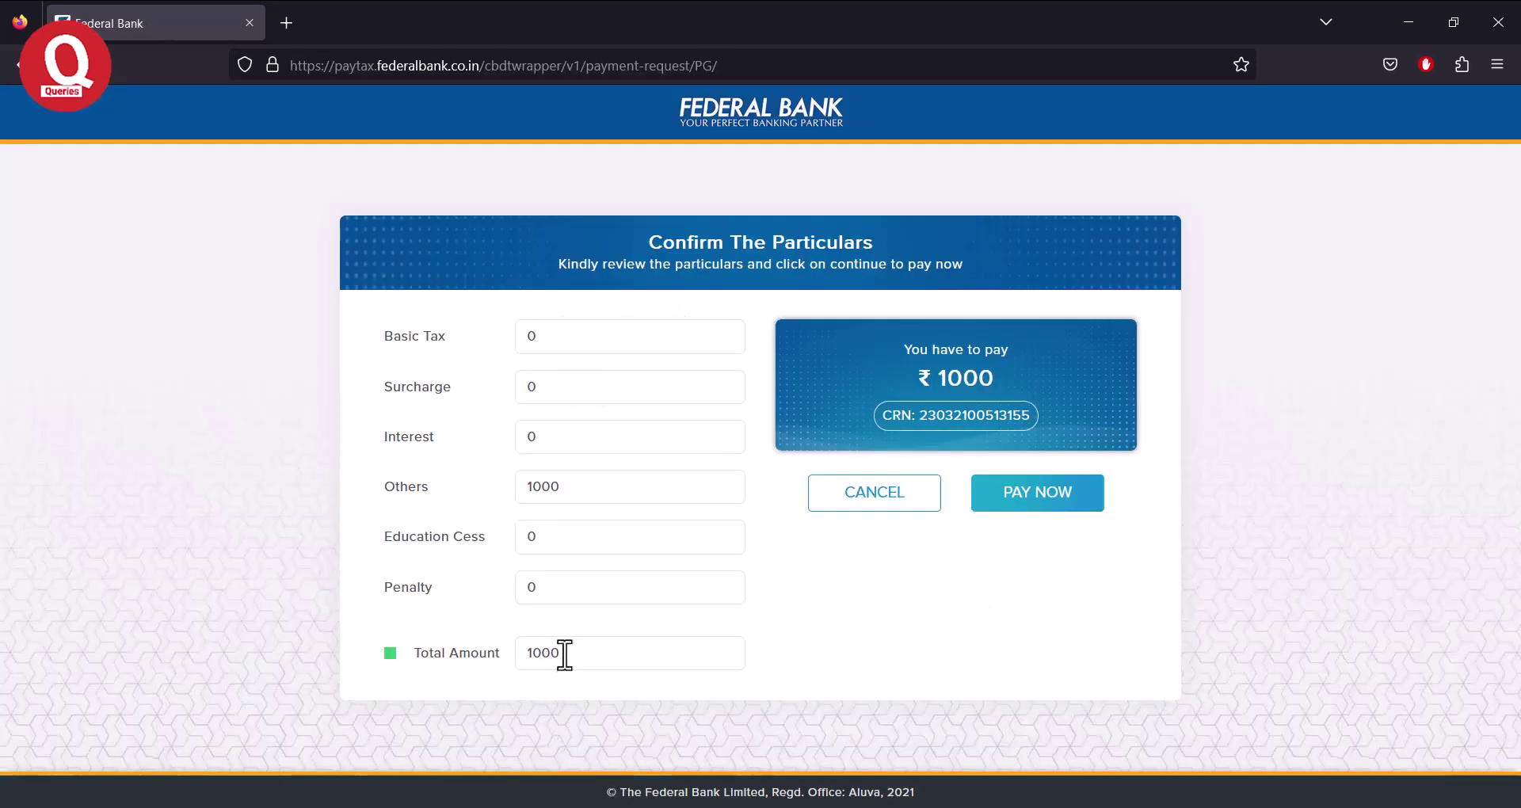
Step: Confirm the payment particulars on the Federal Bank page and pay the fee by UPI
click(1030, 509)
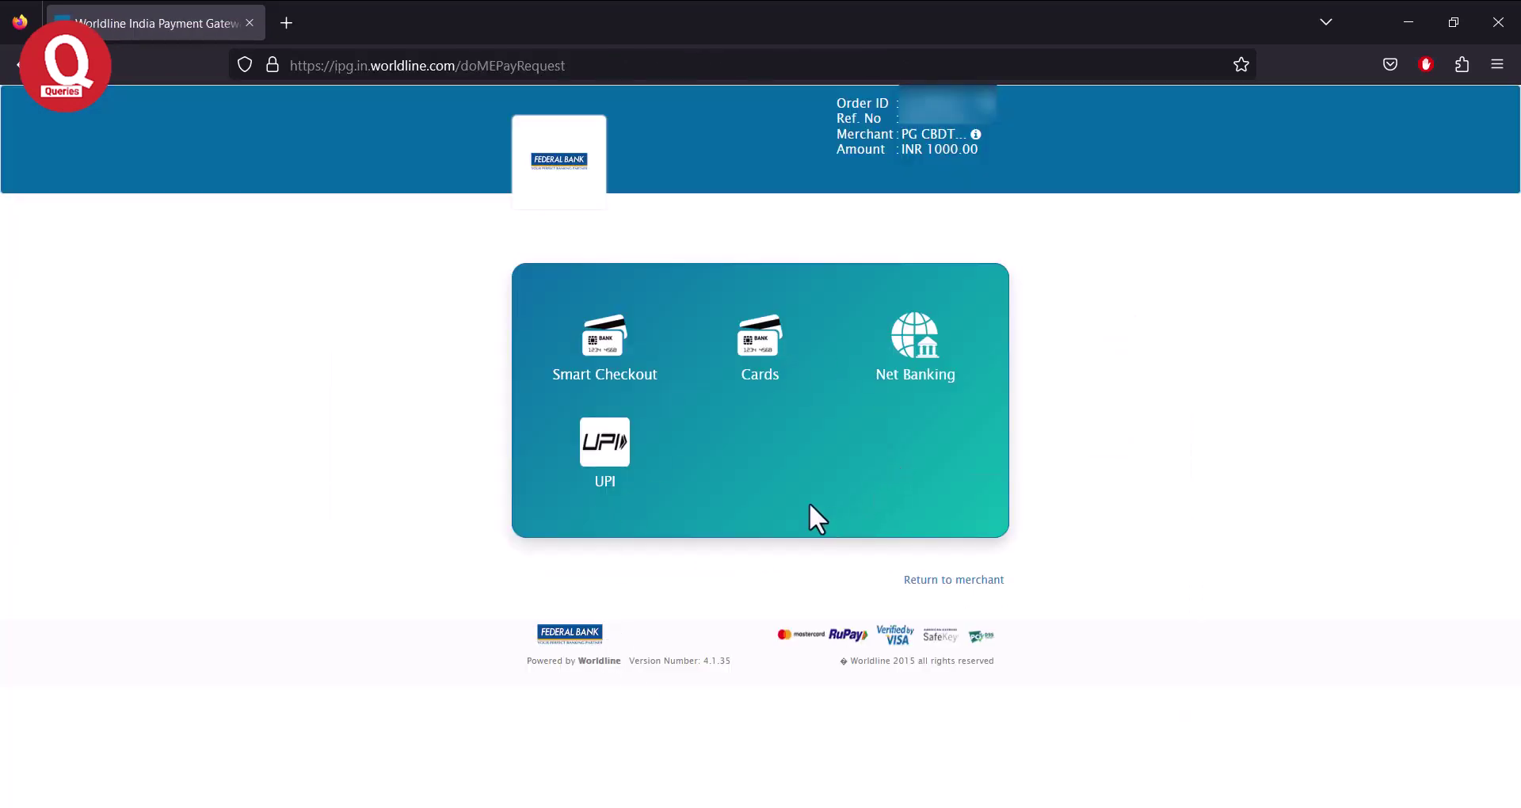
click(605, 455)
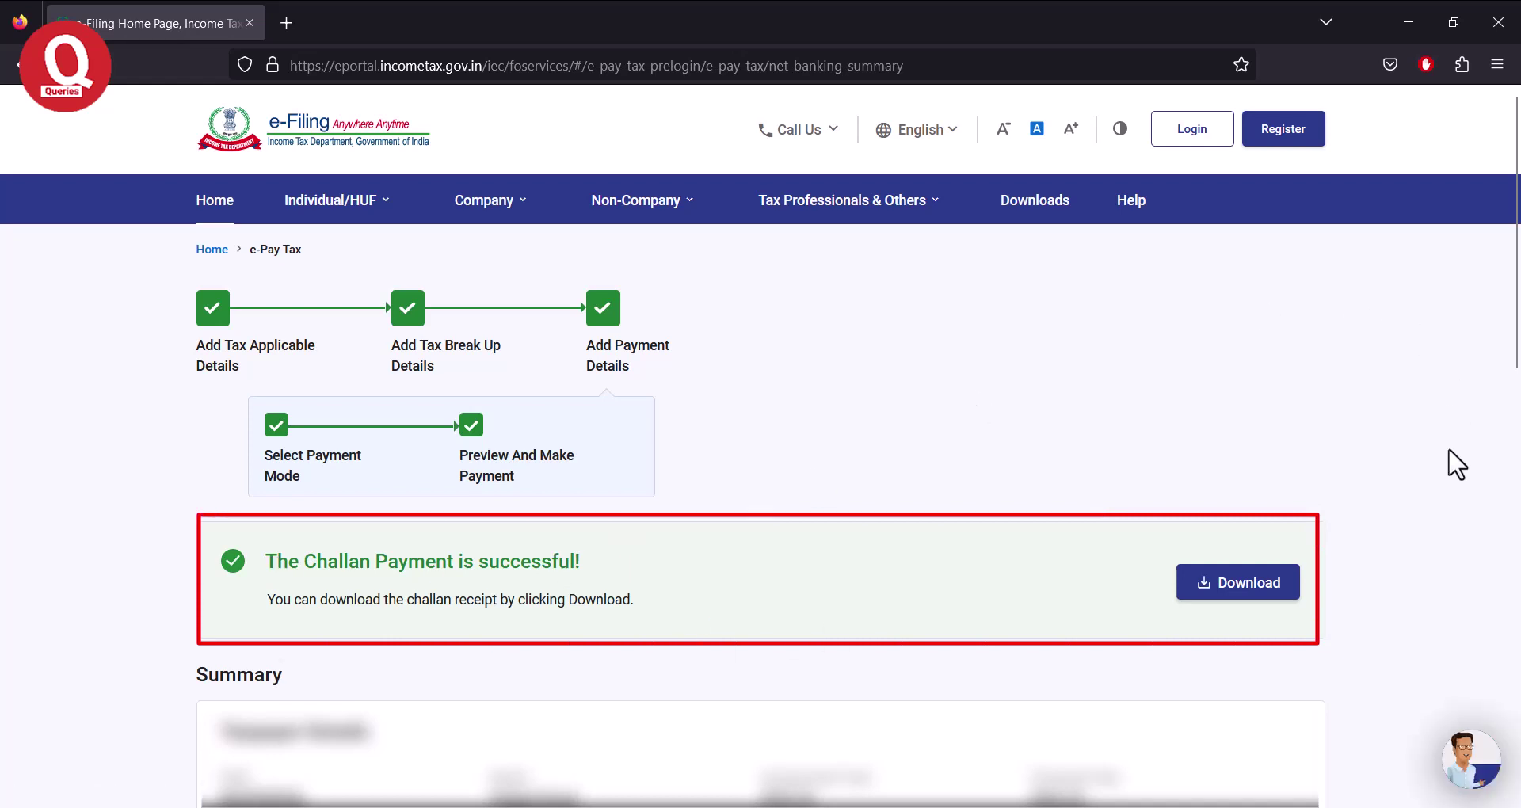
Step: Download the challan receipt for the successful payment, review its details through to the end, and save the PDF
click(1222, 586)
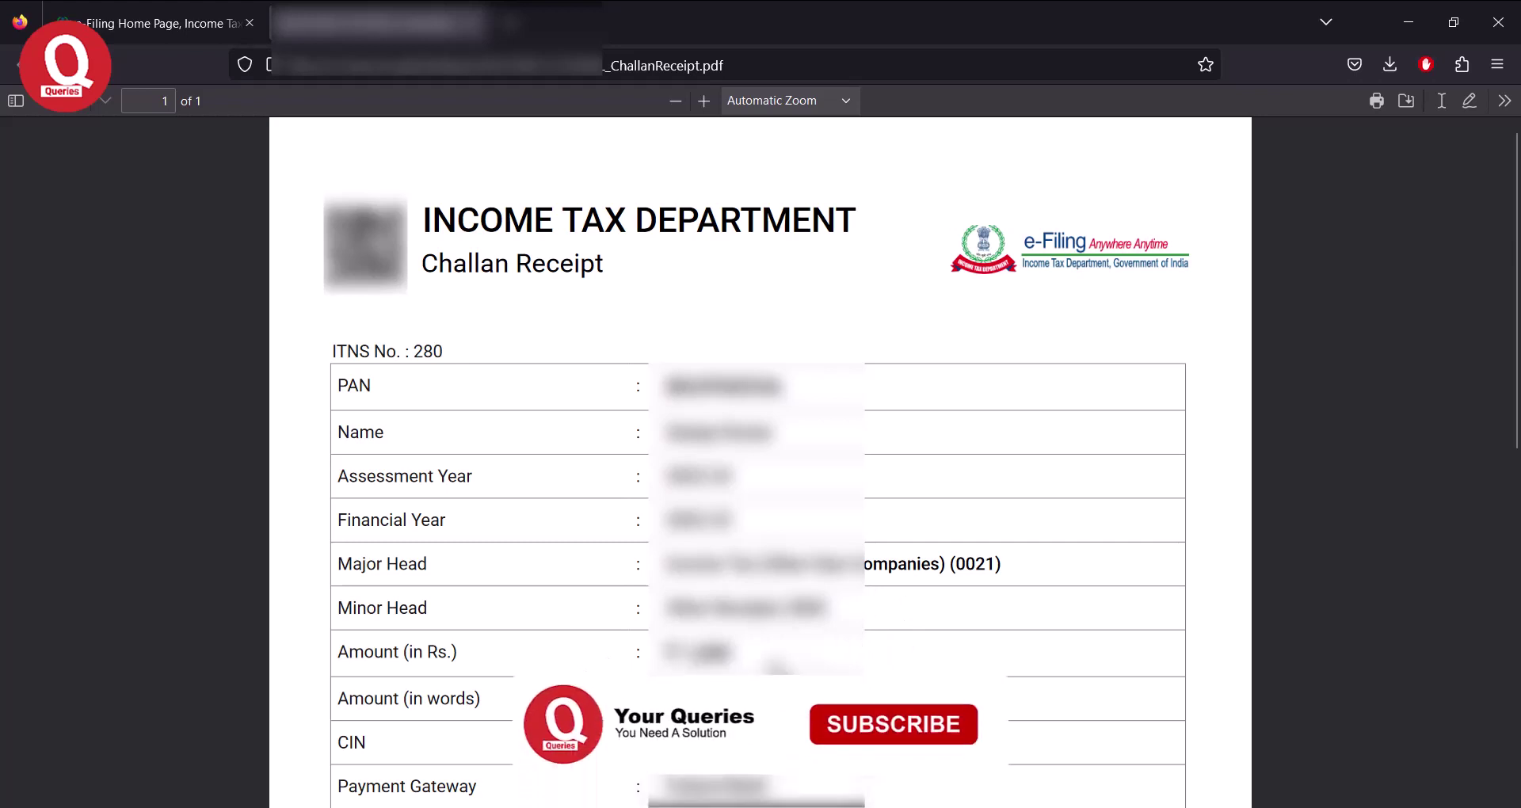
scroll(777, 668, down, 2)
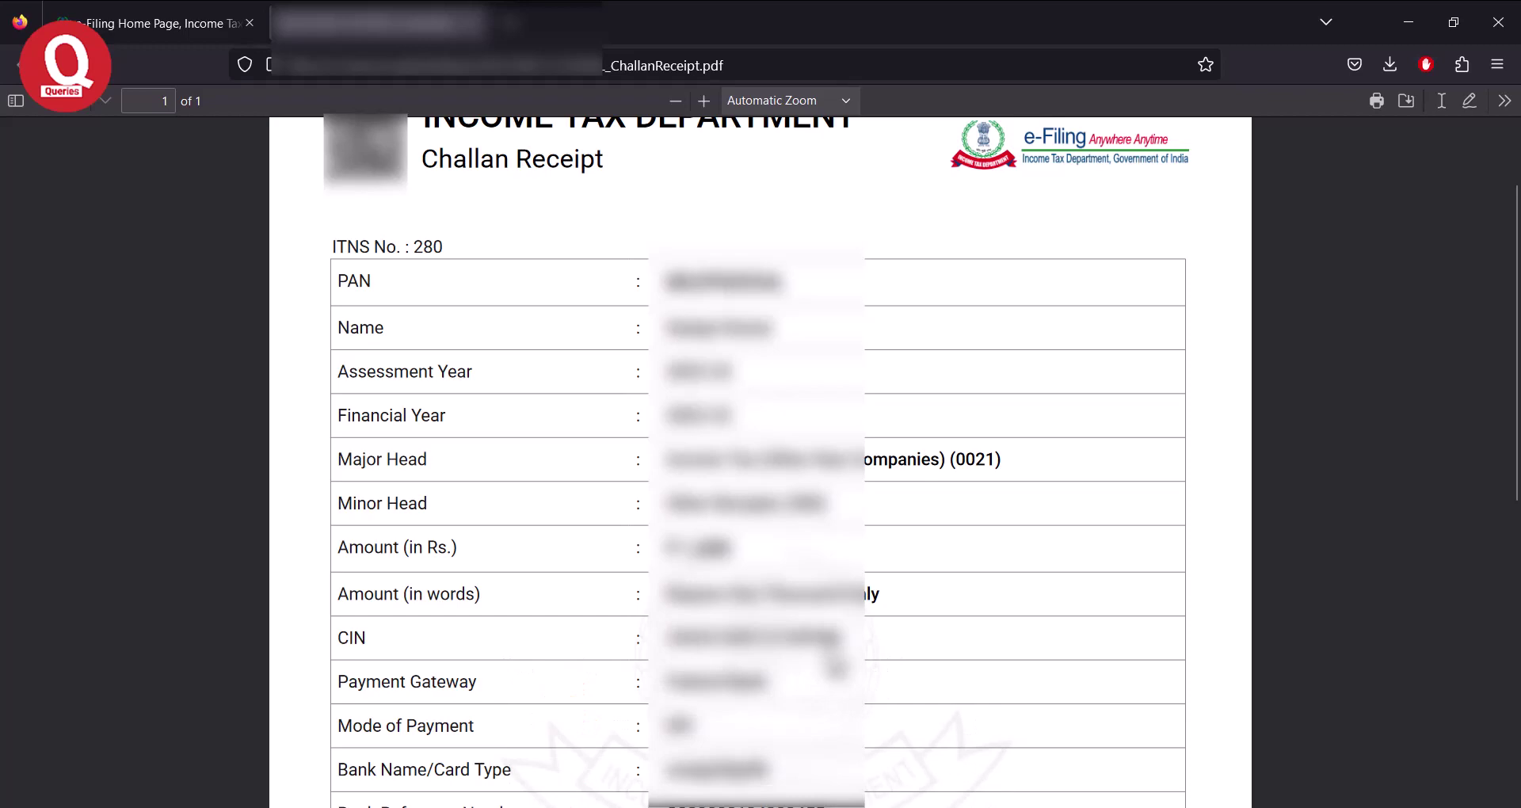
scroll(832, 645, down, 4)
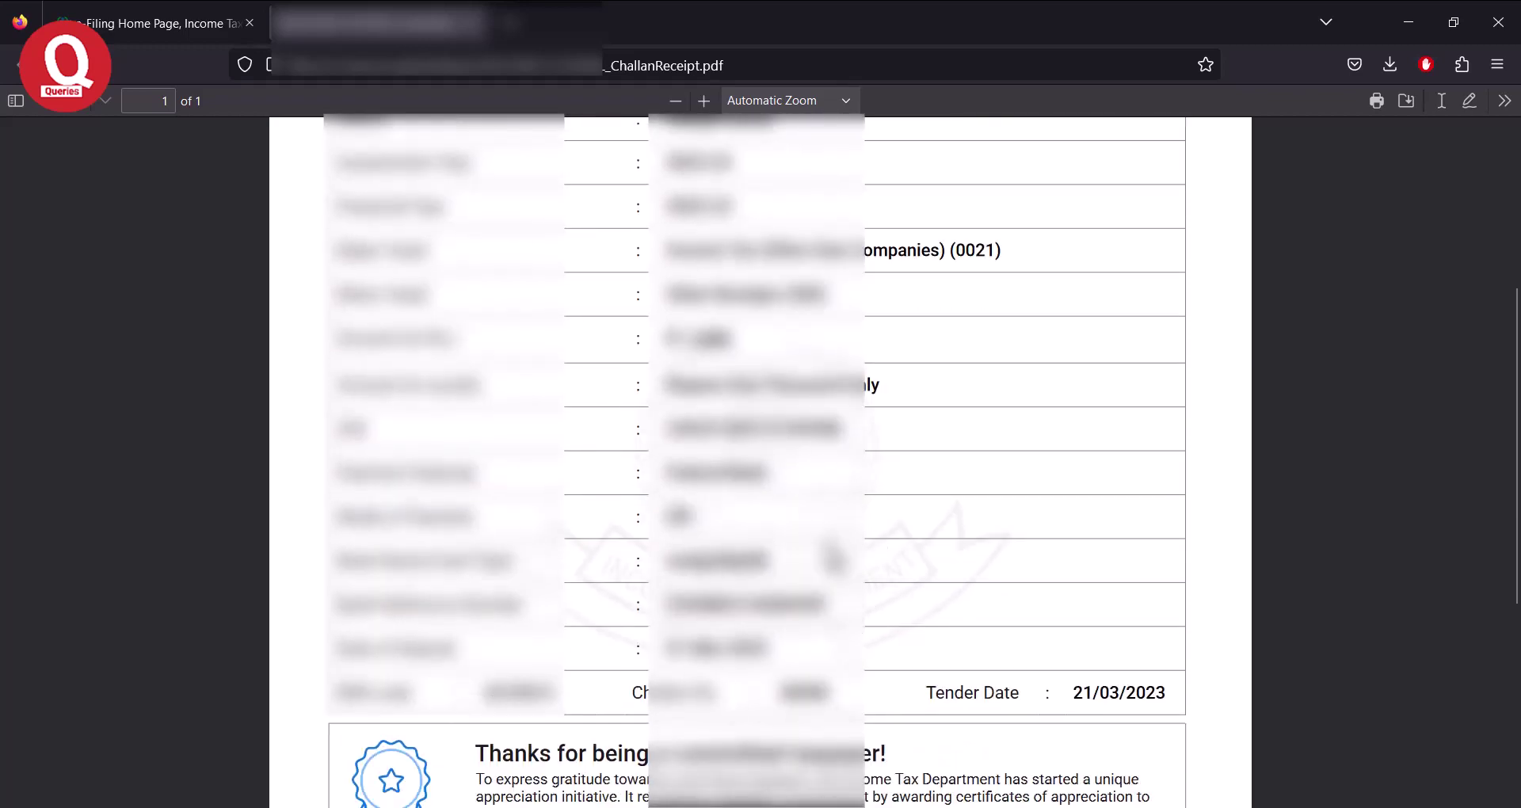
scroll(834, 556, down, 6)
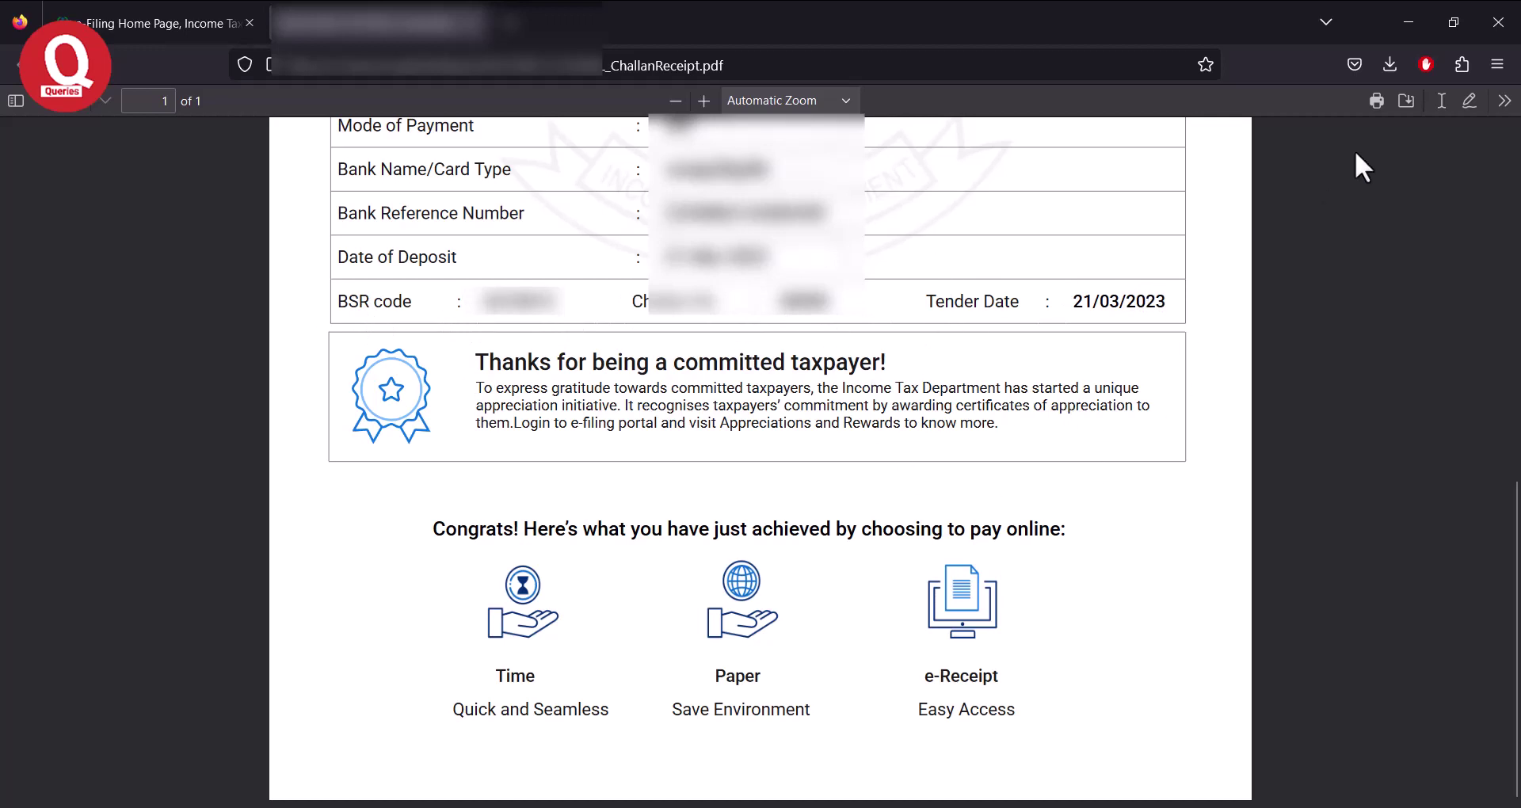
click(1405, 111)
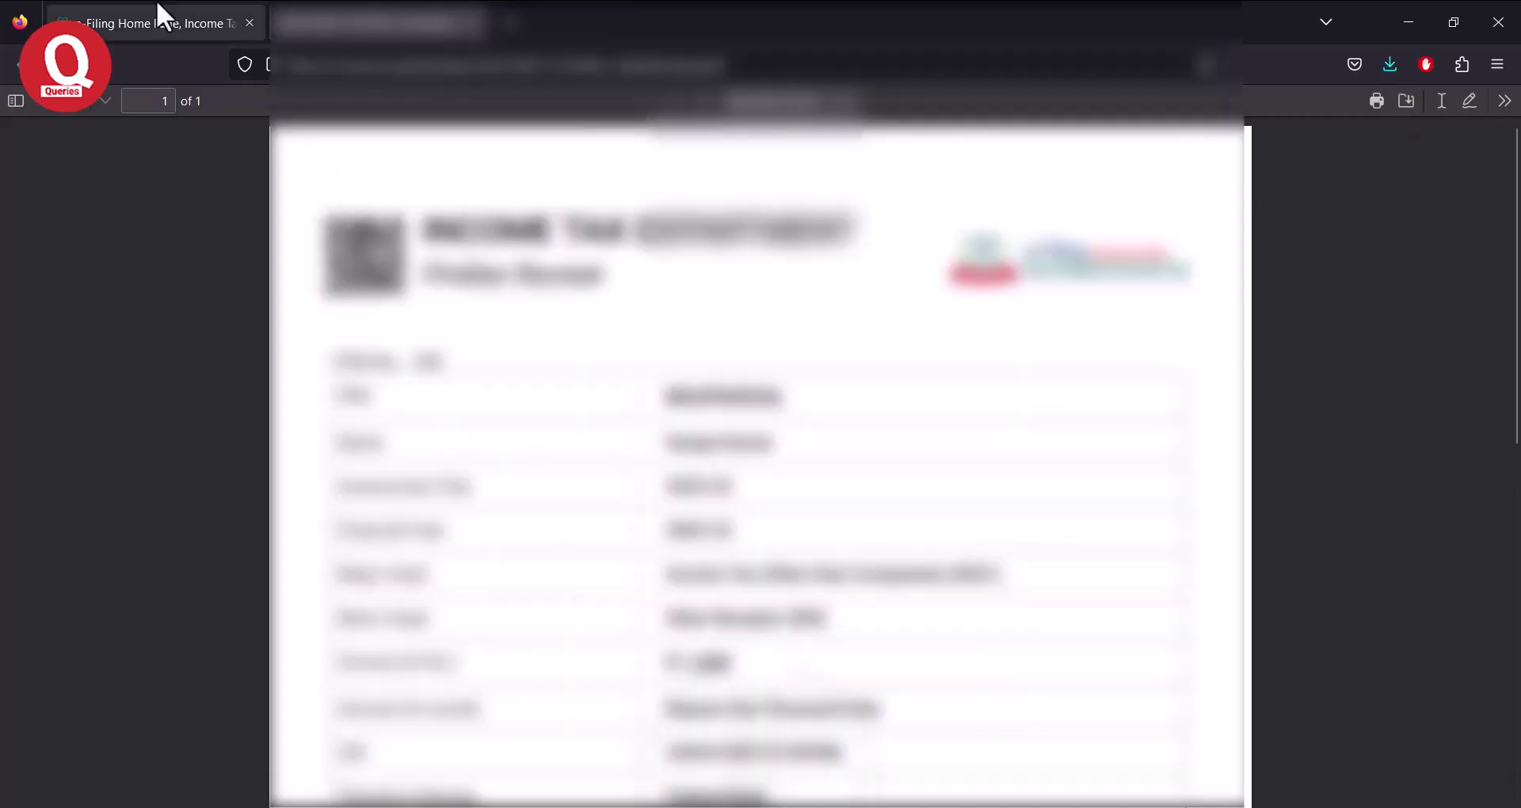
Step: Return to the e-Pay Tax page, review the taxpayer and payment summary, download the challan receipt again, and close the page
click(157, 4)
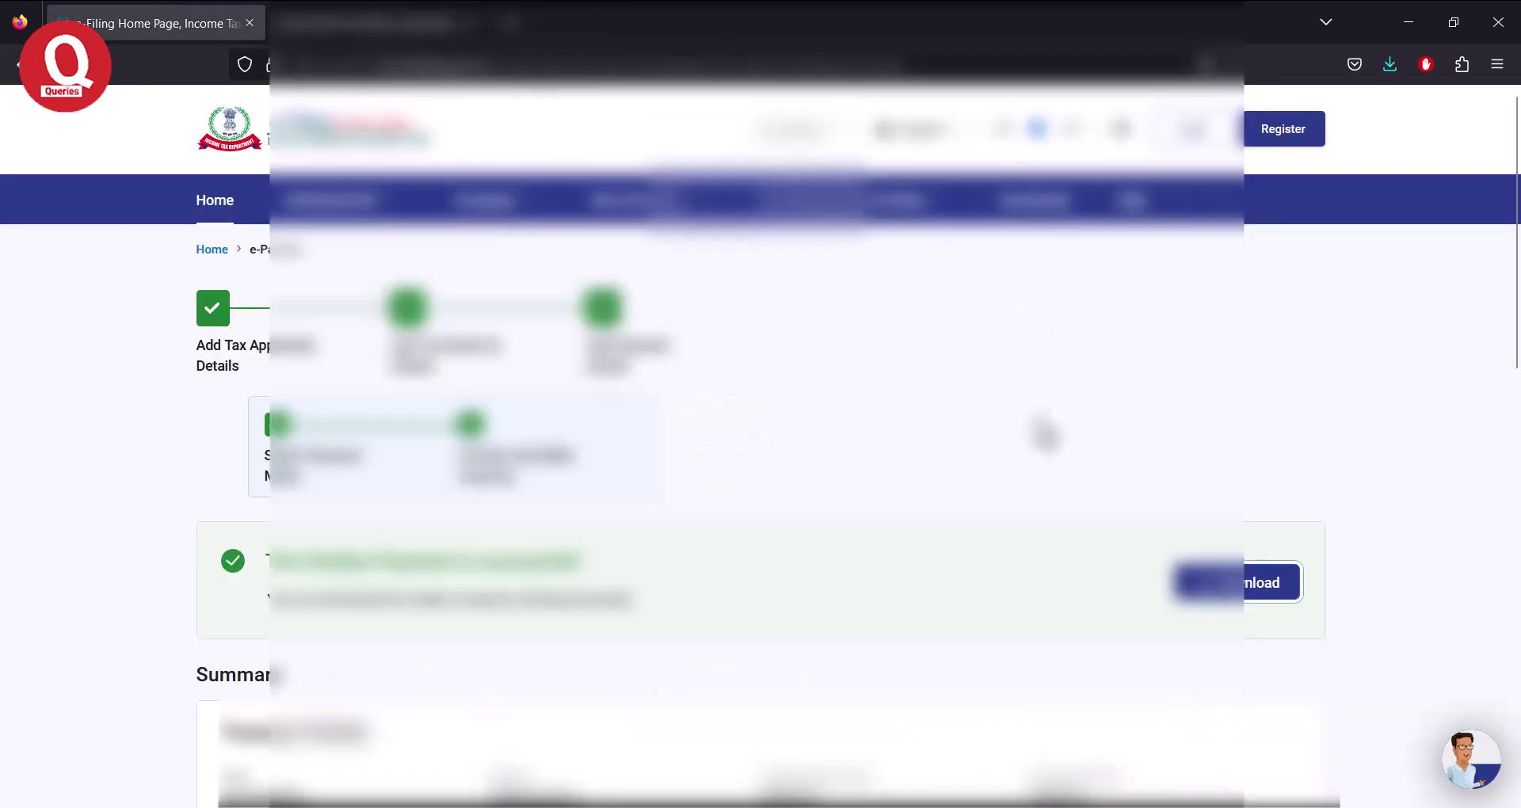
scroll(991, 520, down, 4)
scroll(997, 523, down, 2)
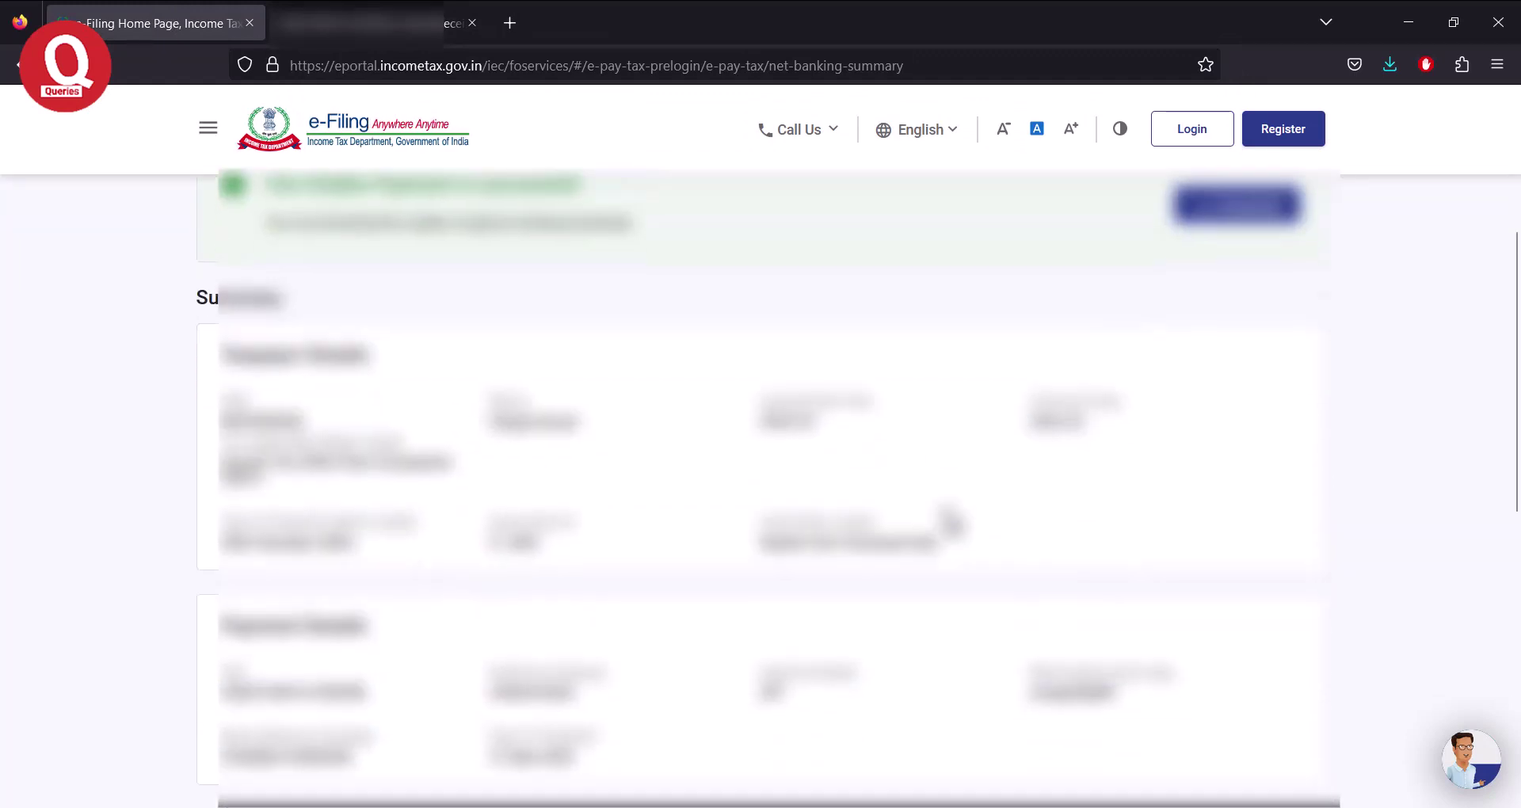
scroll(901, 568, down, 2)
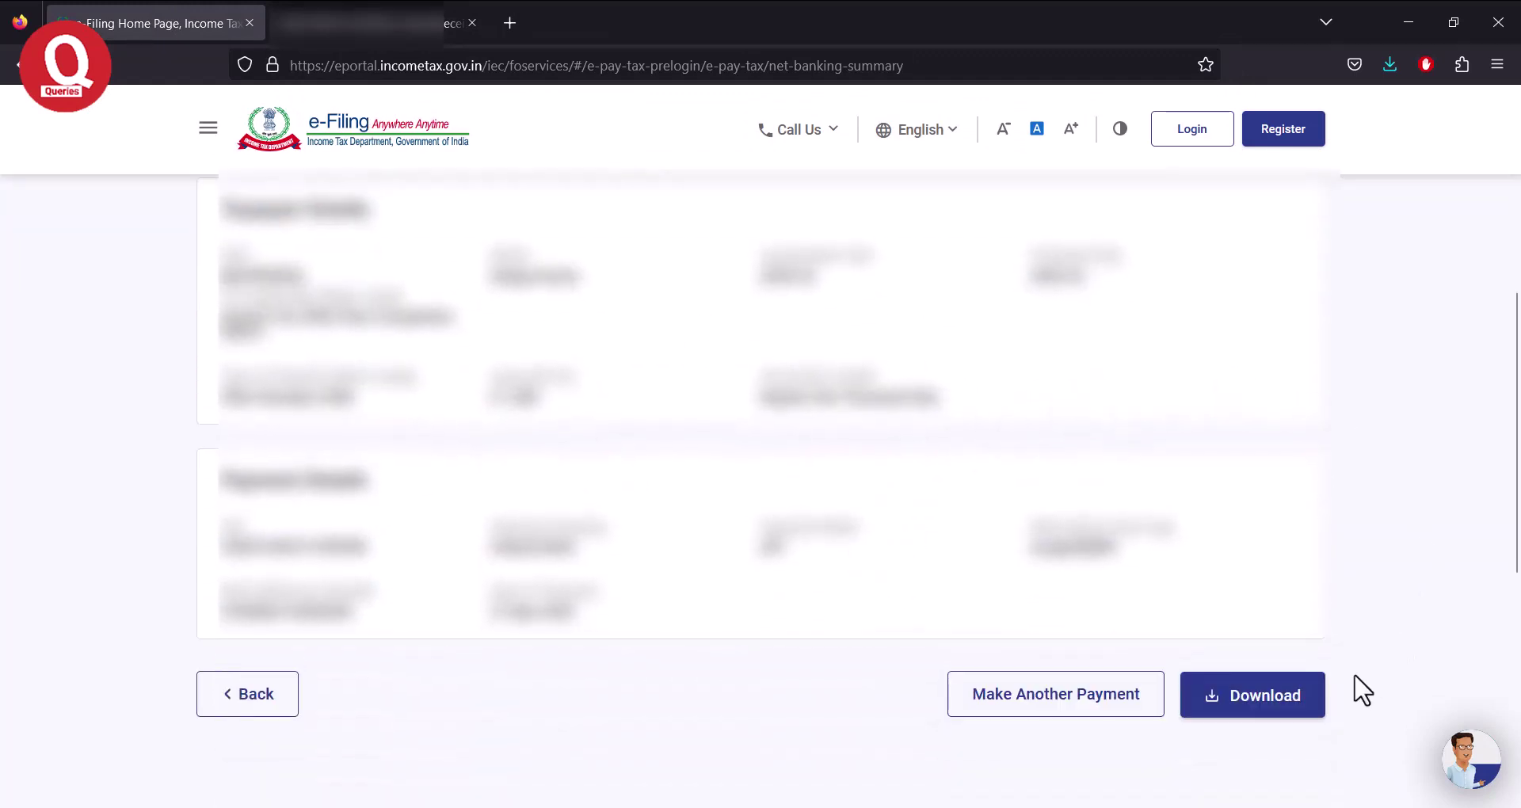
click(1267, 713)
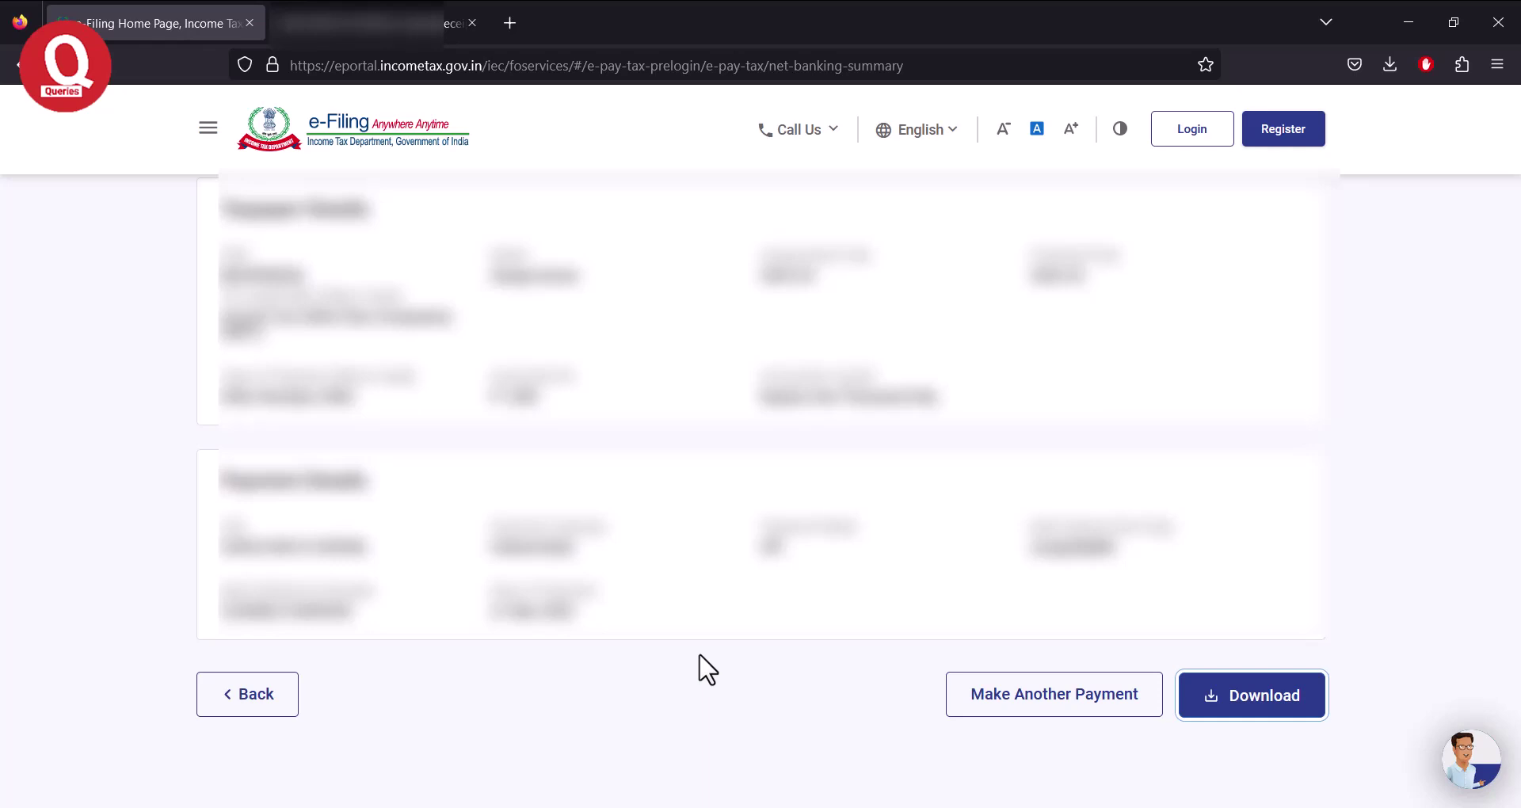
key(ctrl+w)
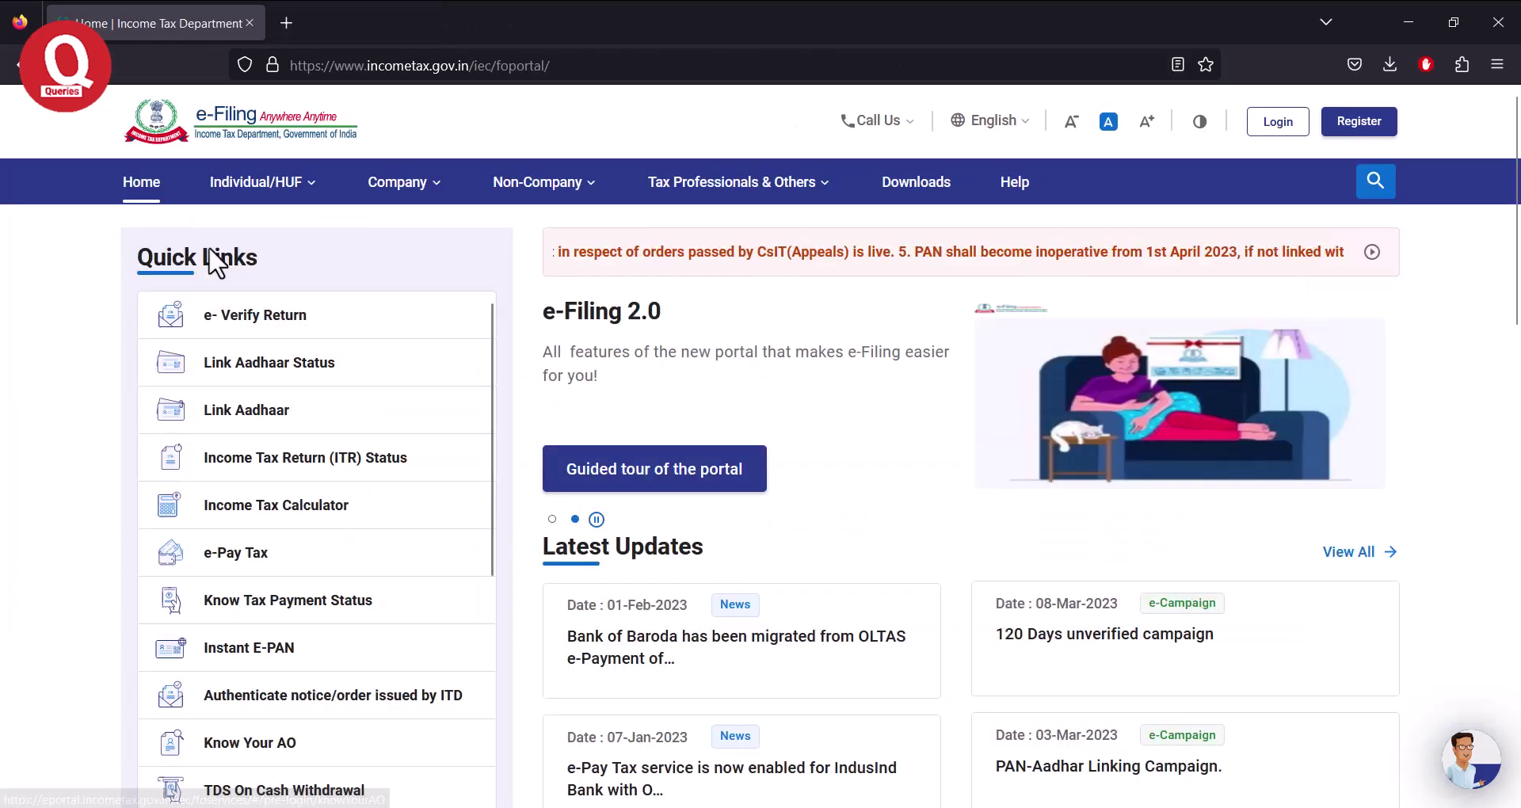
Step: Open Link Aadhaar from the portal home page, enter the PAN and Aadhaar number, validate them, and continue with the linking request
click(269, 434)
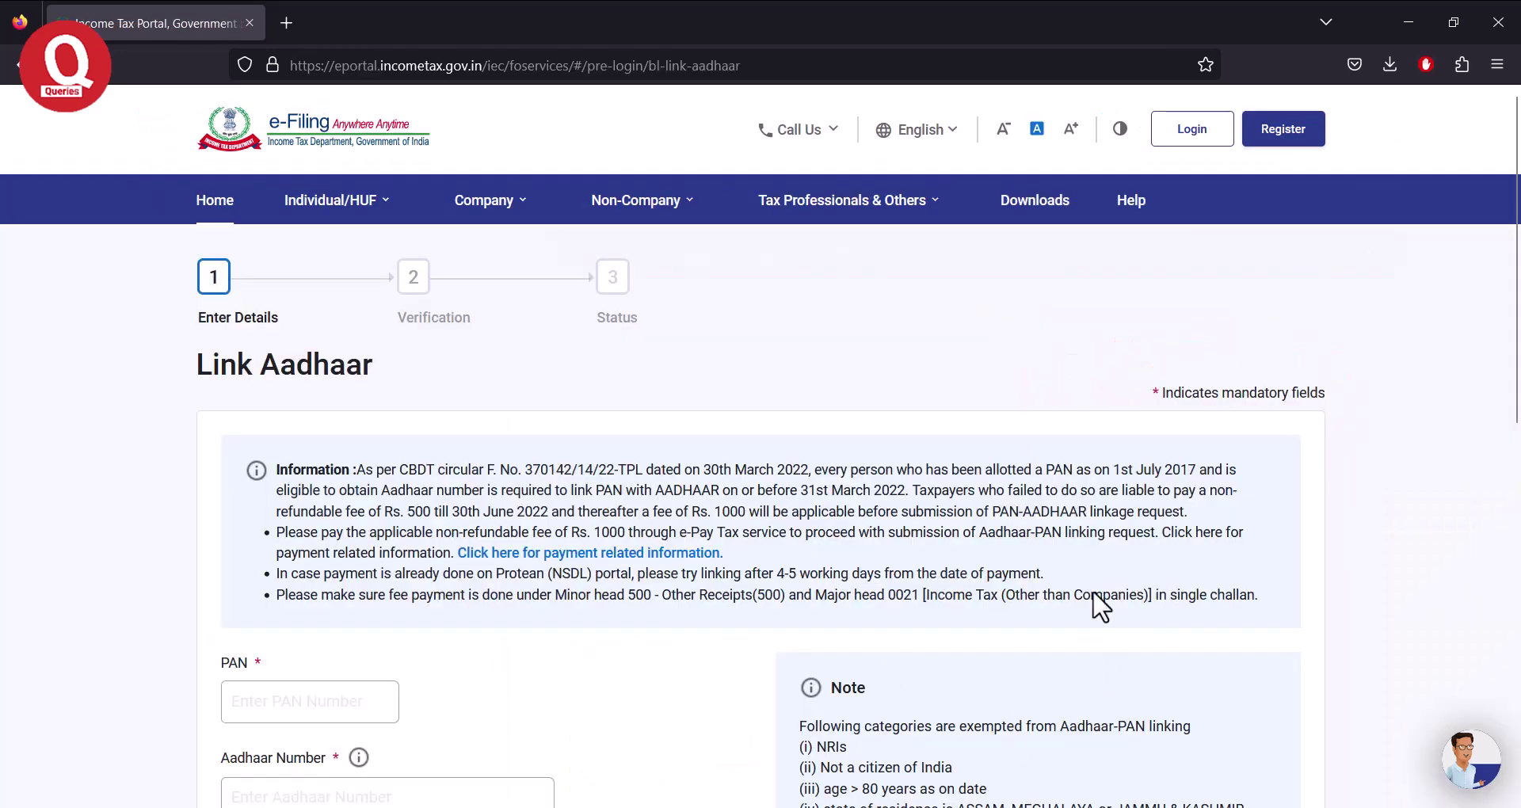
scroll(1090, 569, down, 3)
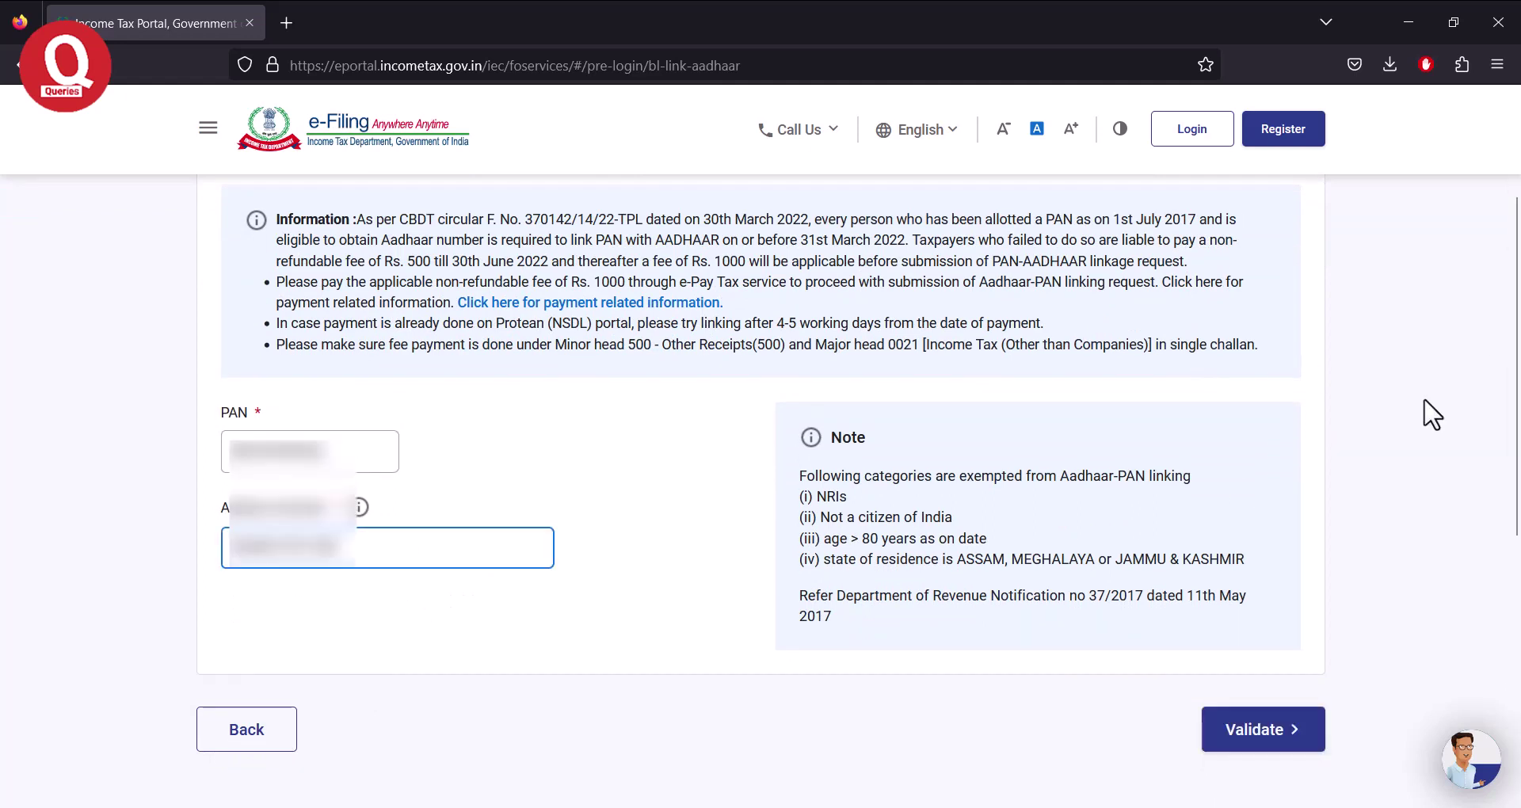
click(1288, 751)
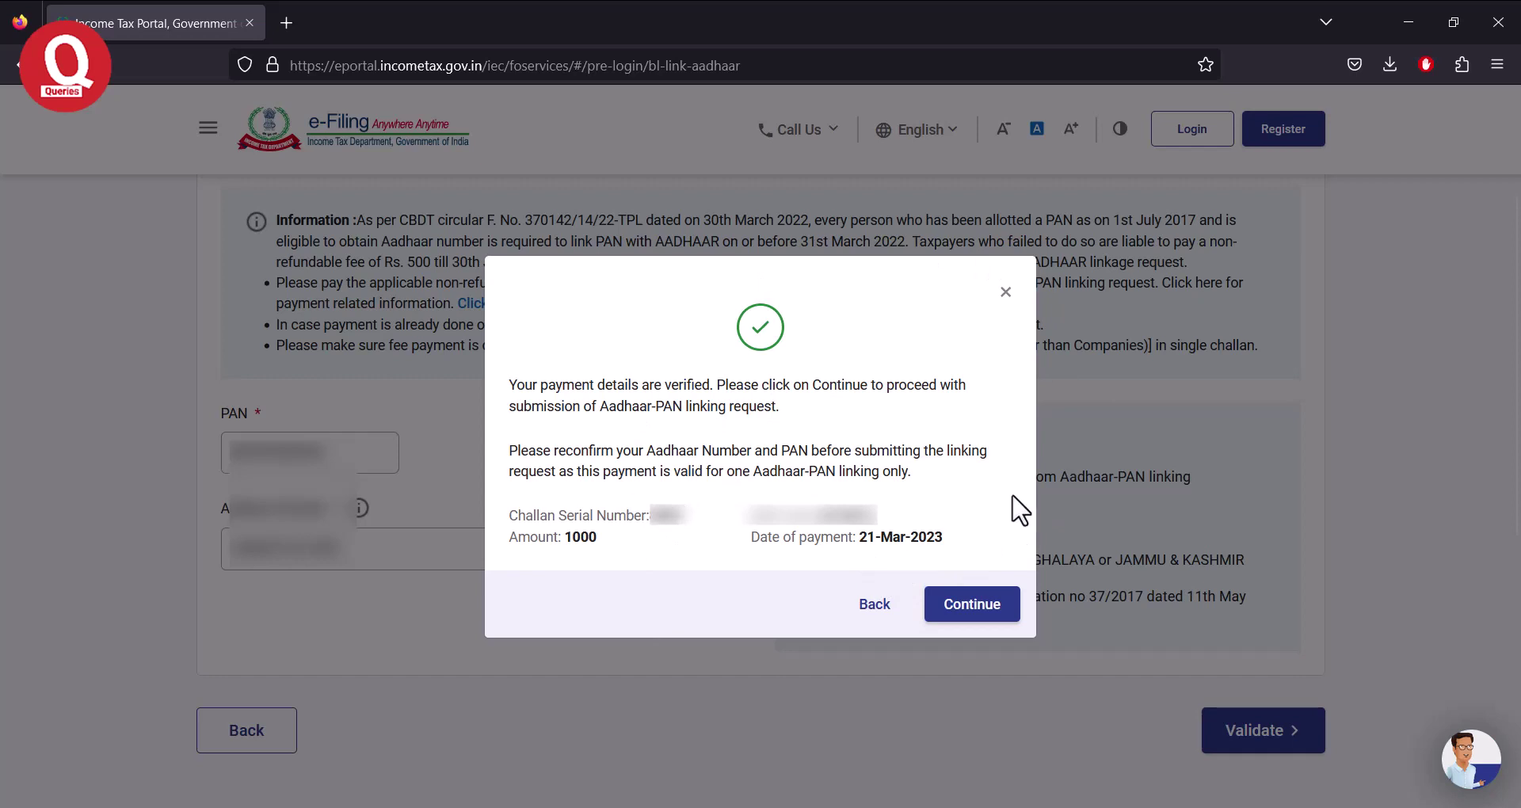
click(983, 605)
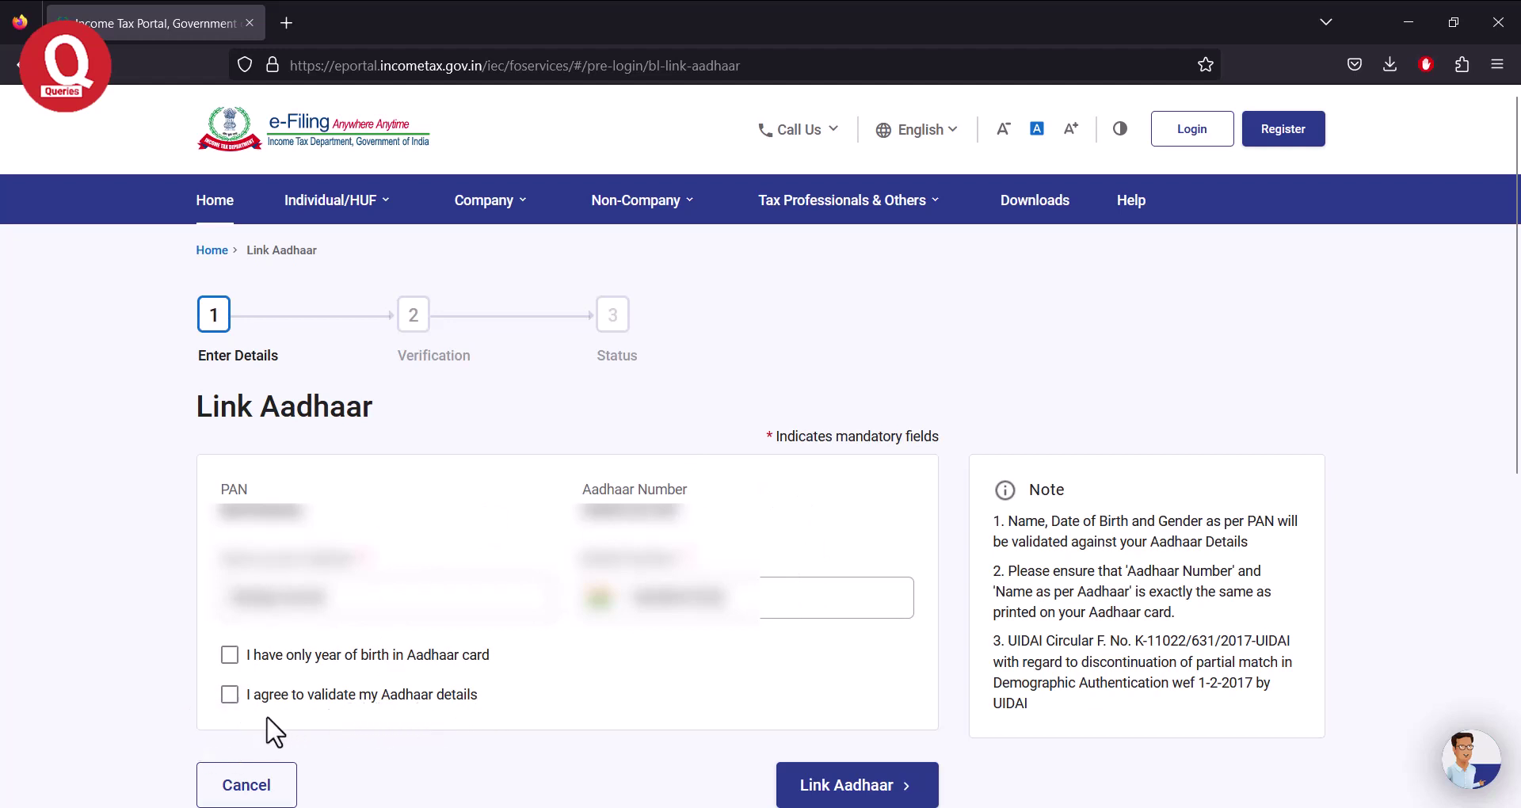
Step: Agree to validate the Aadhaar details, submit the link request, verify it with the mobile OTP, and acknowledge the confirmation
click(229, 696)
click(877, 793)
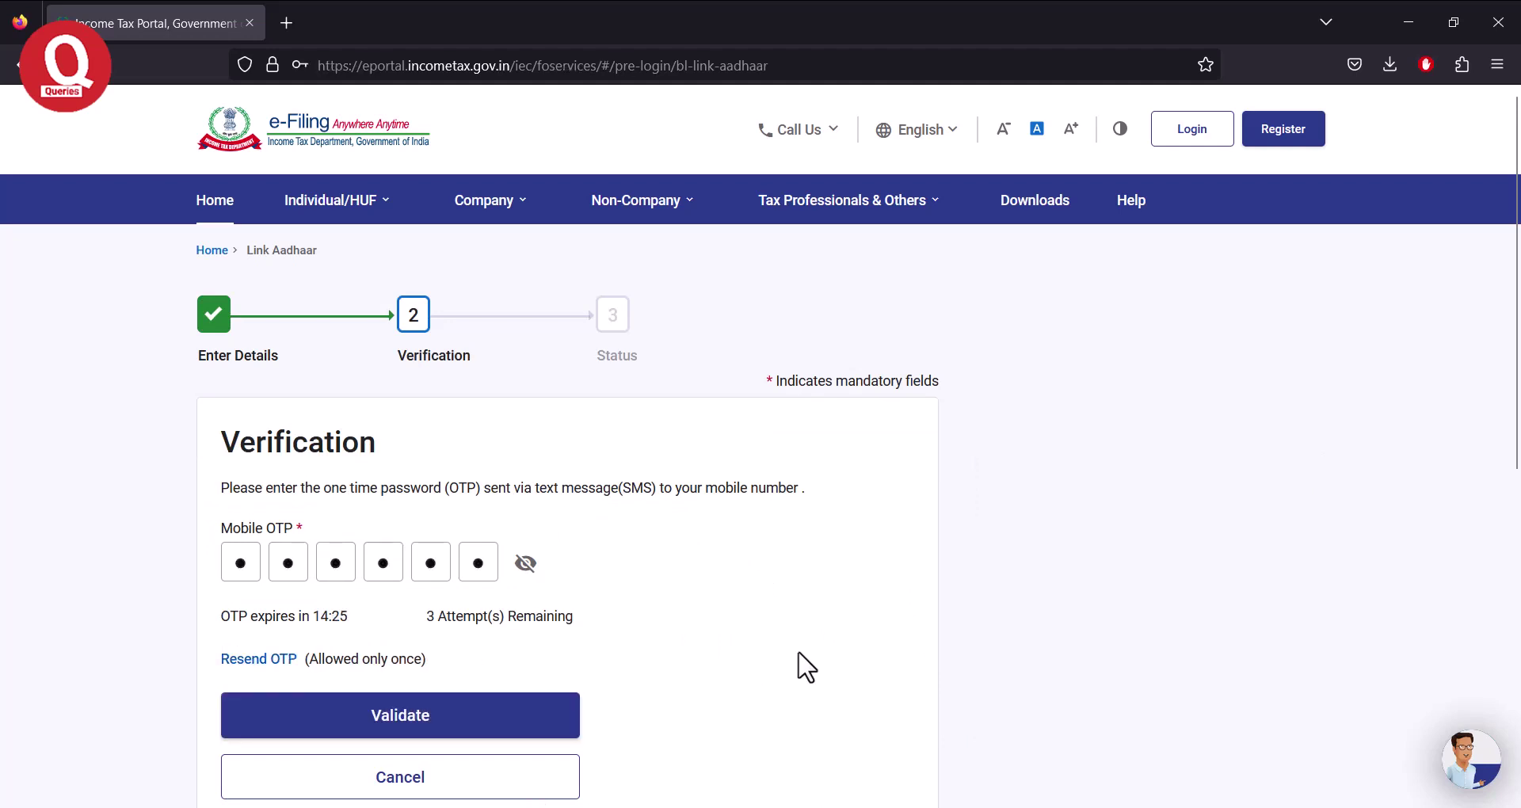
click(400, 727)
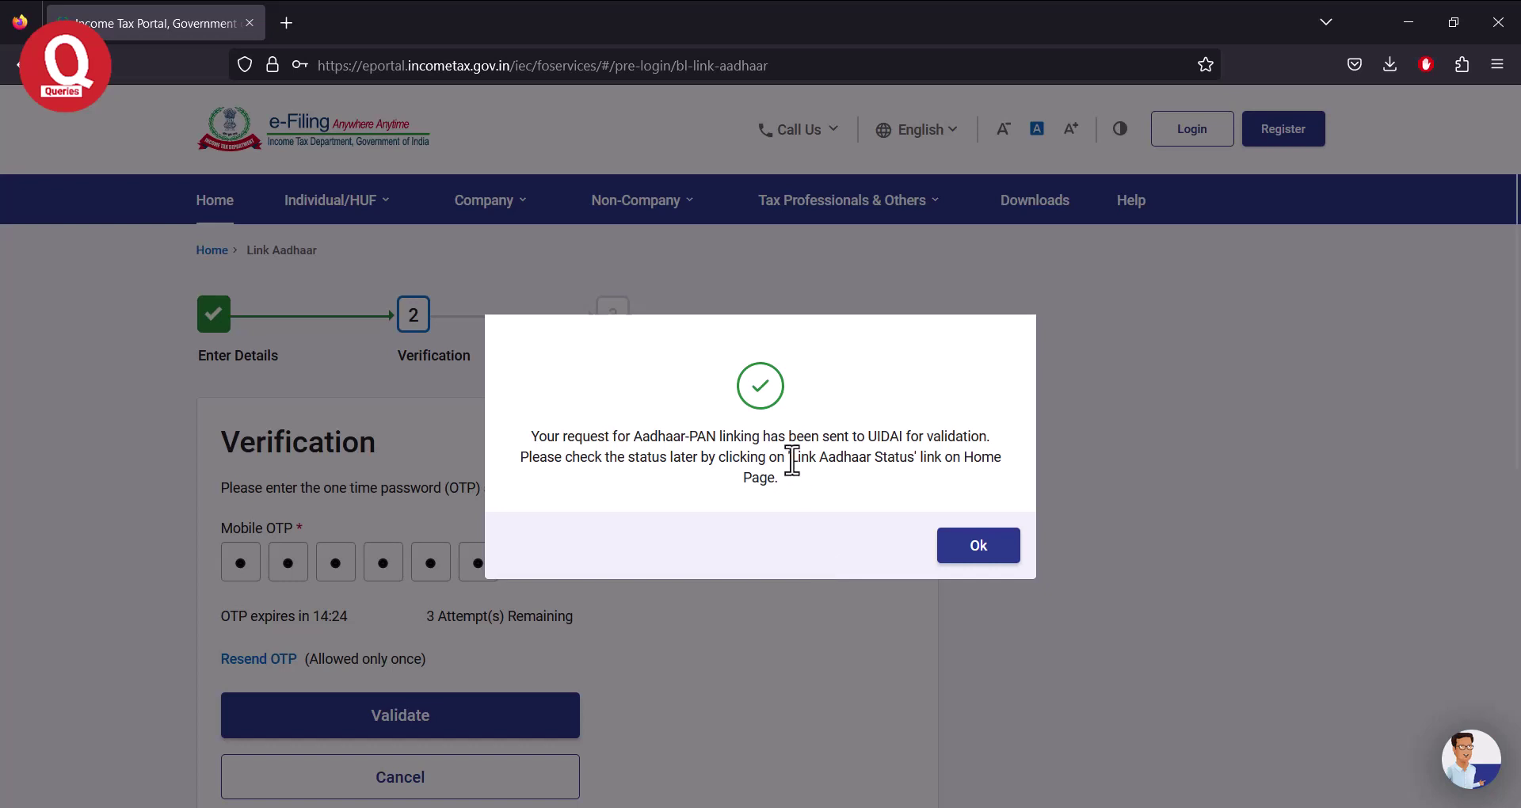
drag(790, 458, 909, 466)
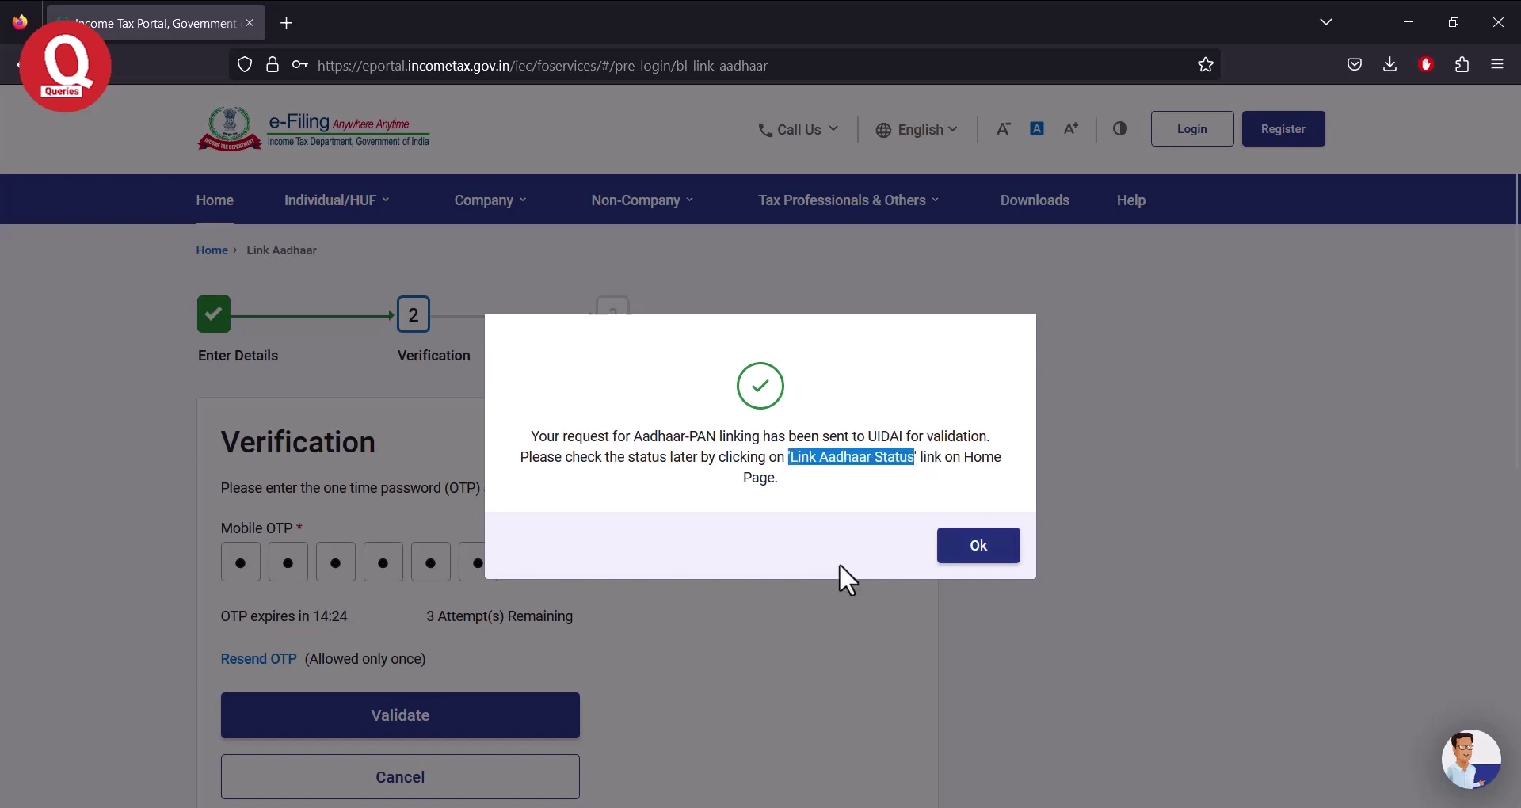
click(824, 504)
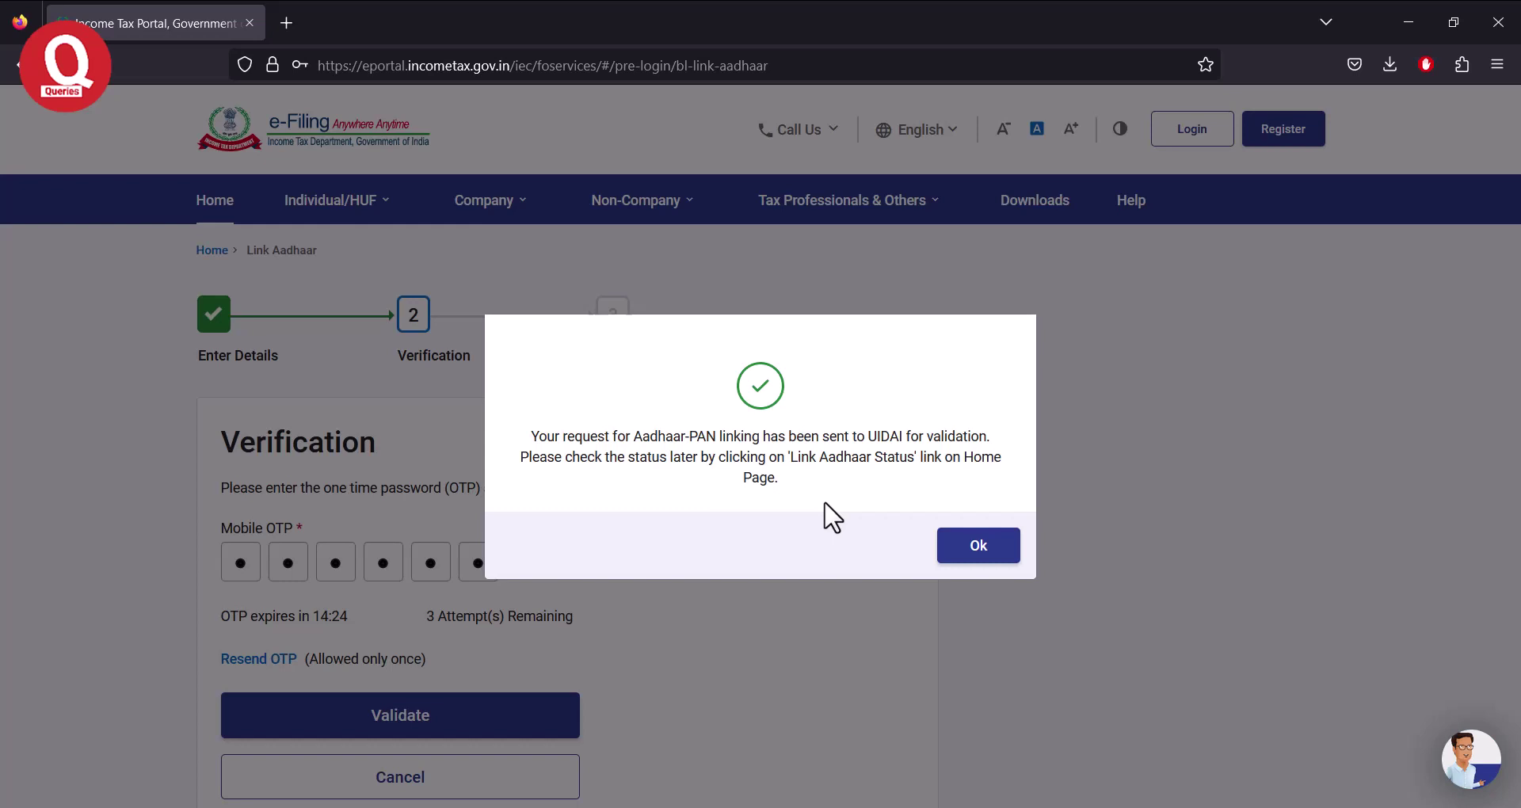
click(1001, 547)
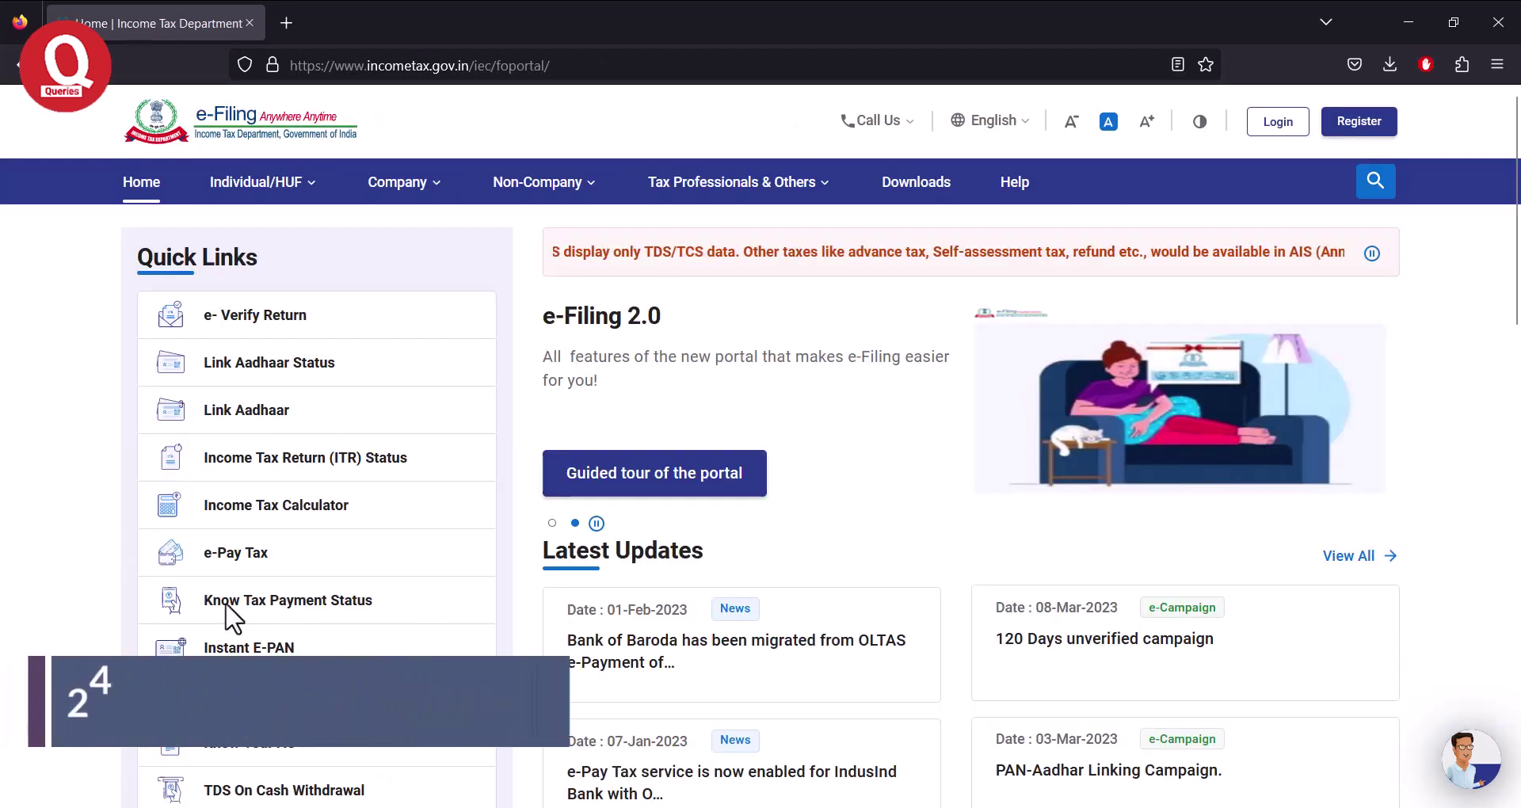
Step: Look up the Link Aadhaar status from the home page using the PAN and Aadhaar number
click(322, 363)
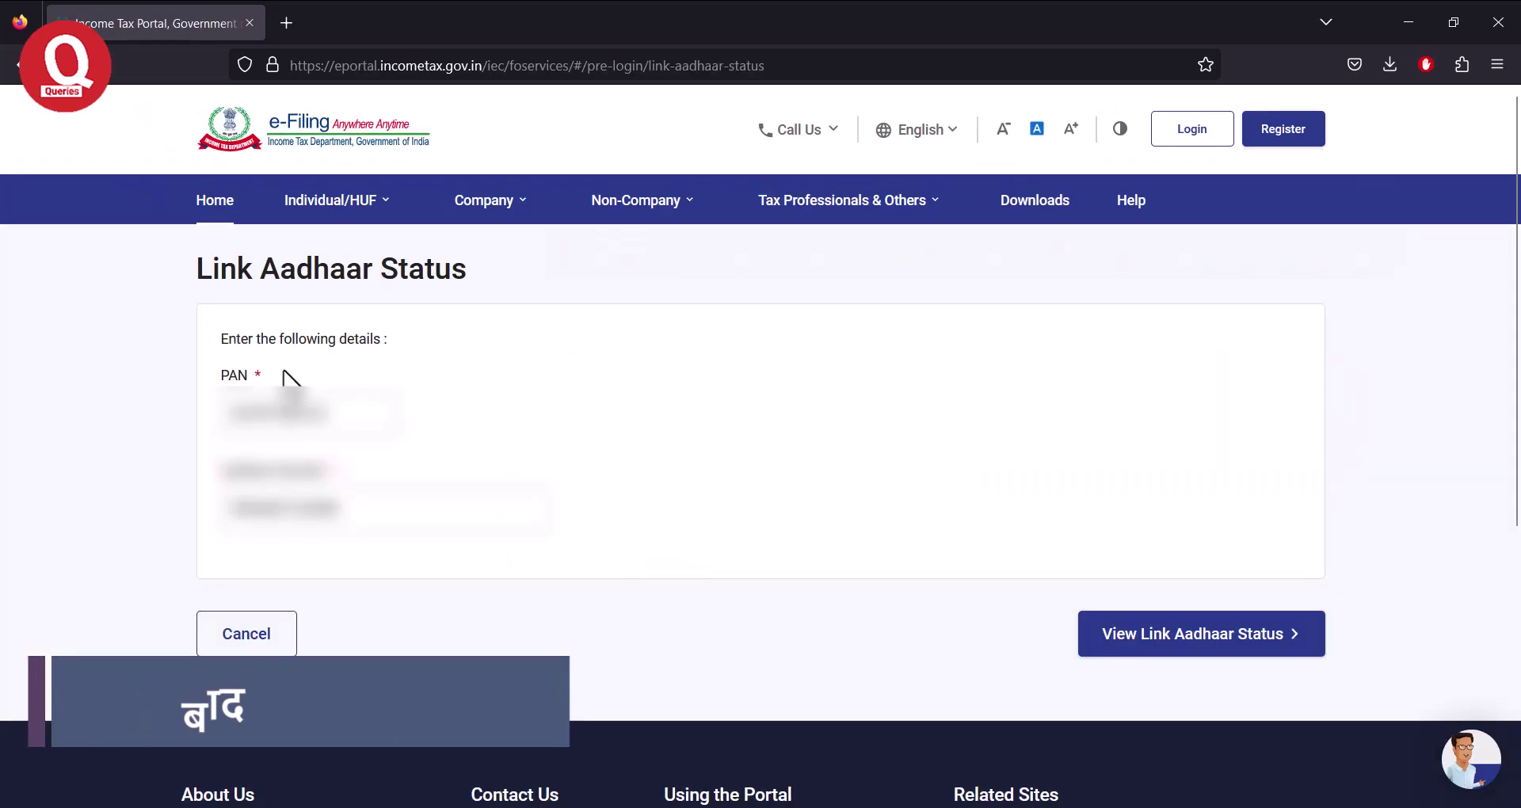
click(1260, 644)
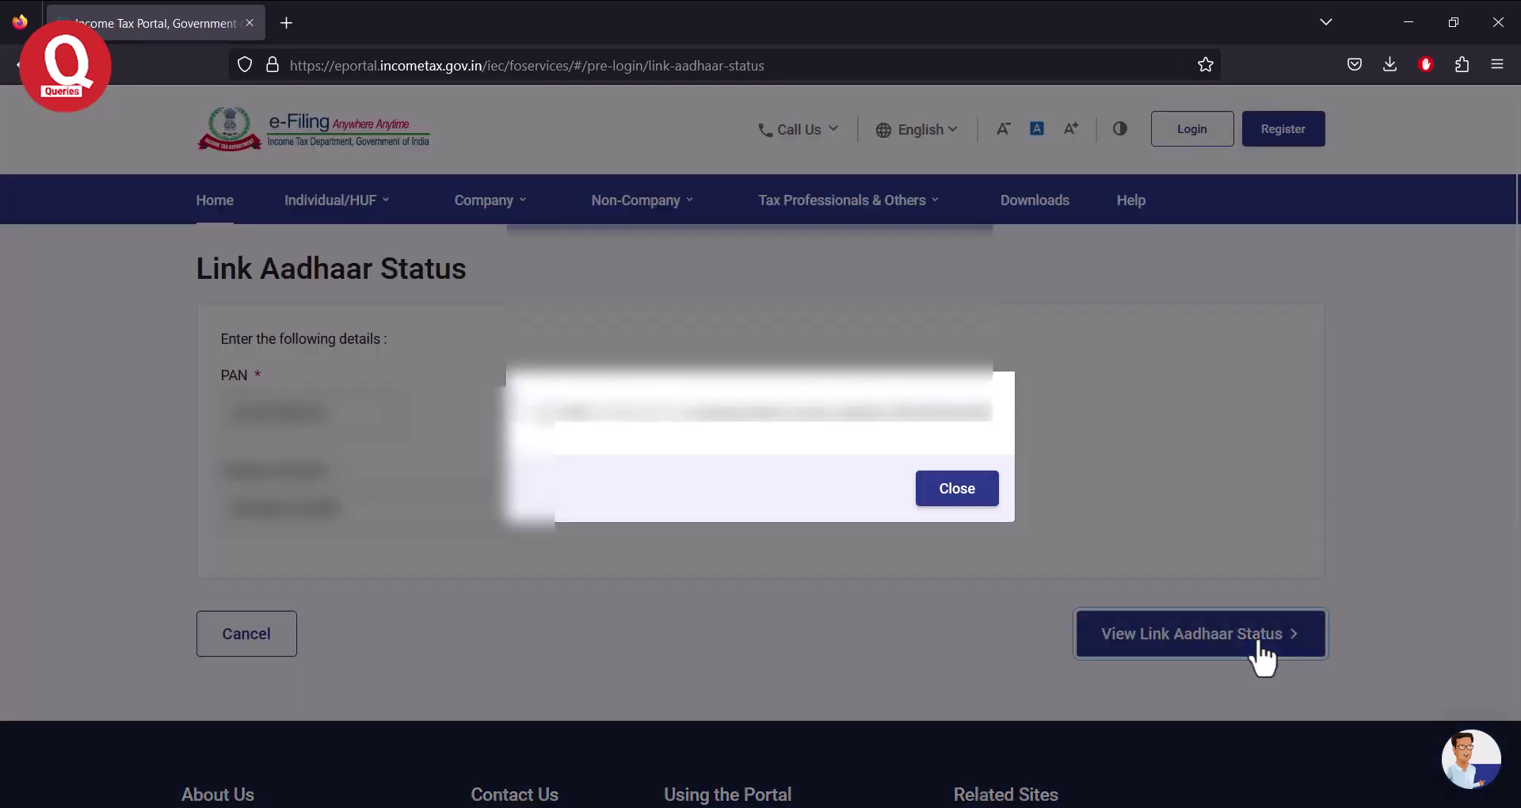